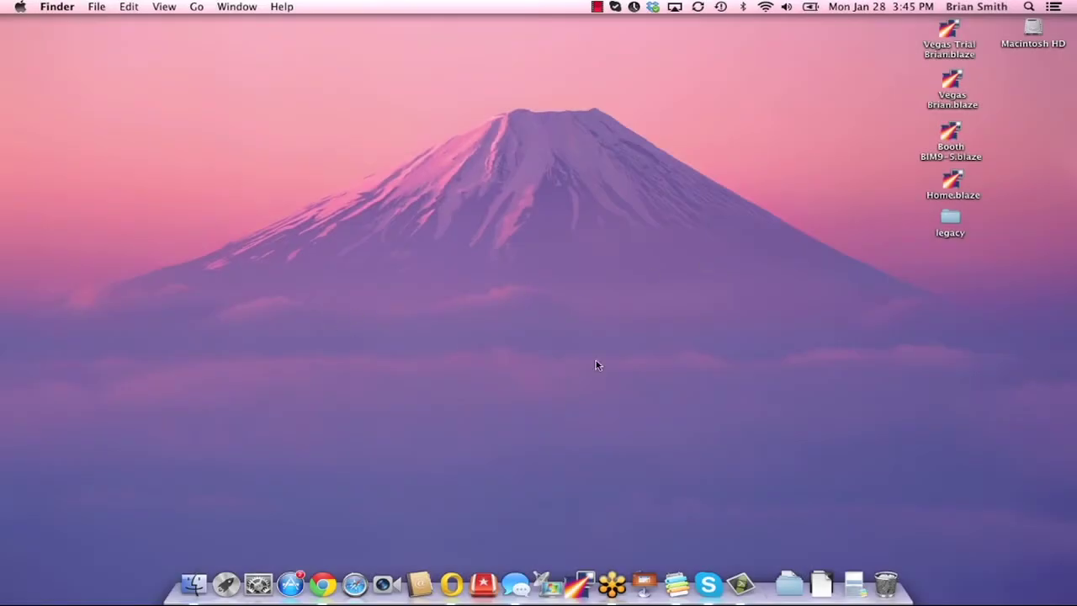
Connect to demo.bim9.com:3235 with Remote Desktop Connection, accepting the unverified computer identity
click(547, 588)
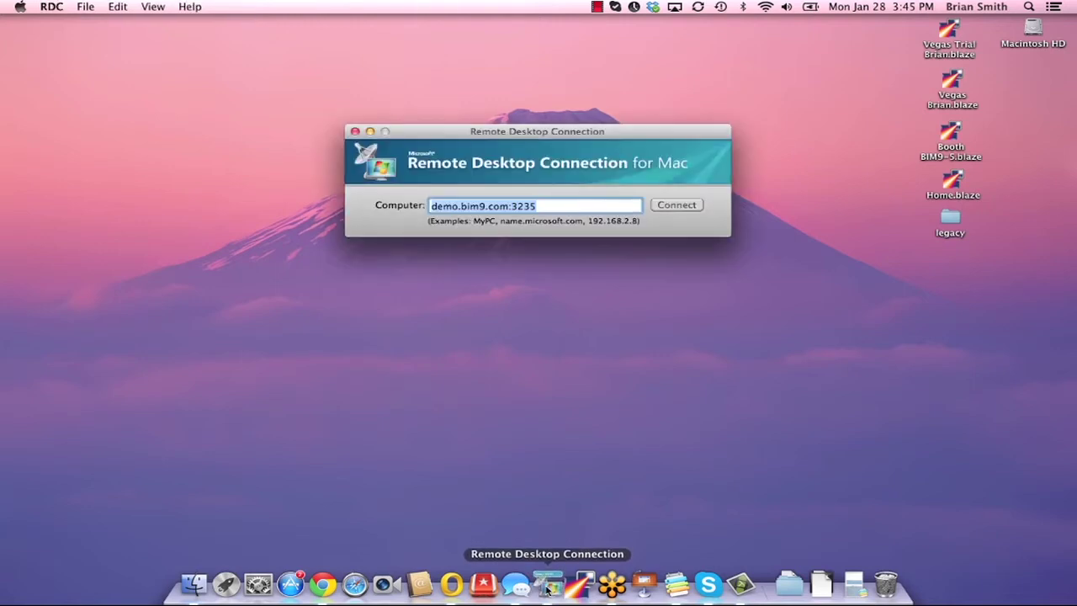
click(690, 206)
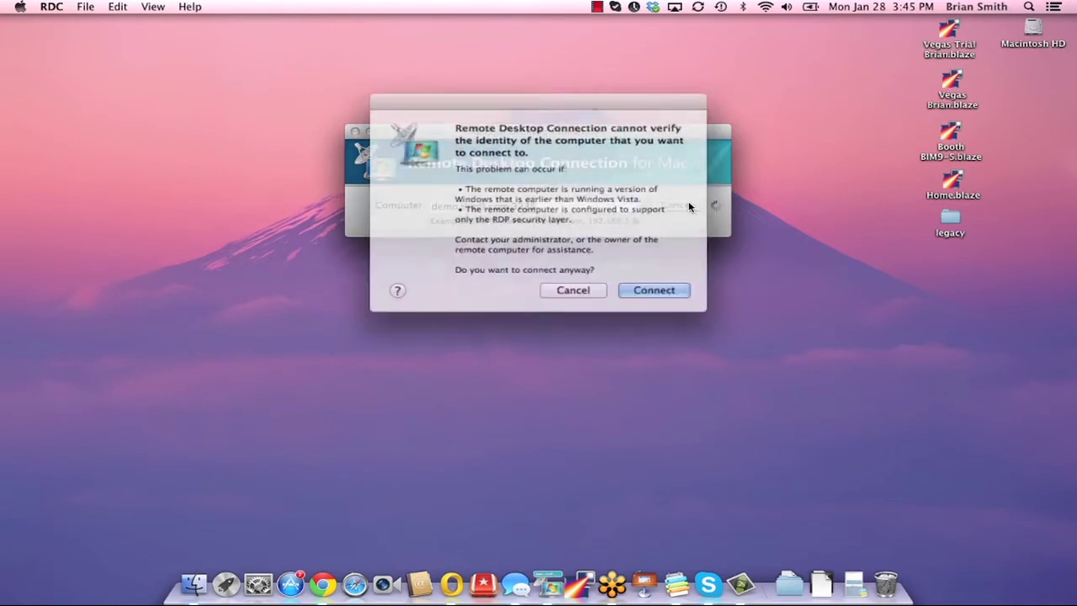
click(664, 284)
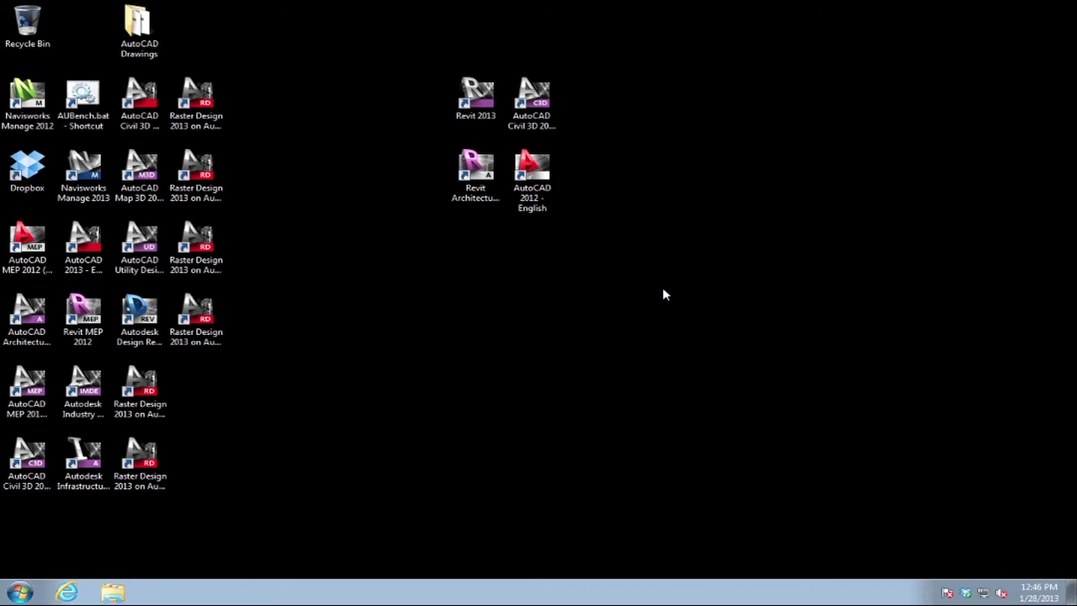
Launch AutoCAD 2012 on the remote desktop and open the recent drawing FloorPlan-01-EntryLevel.dwg
double_click(535, 172)
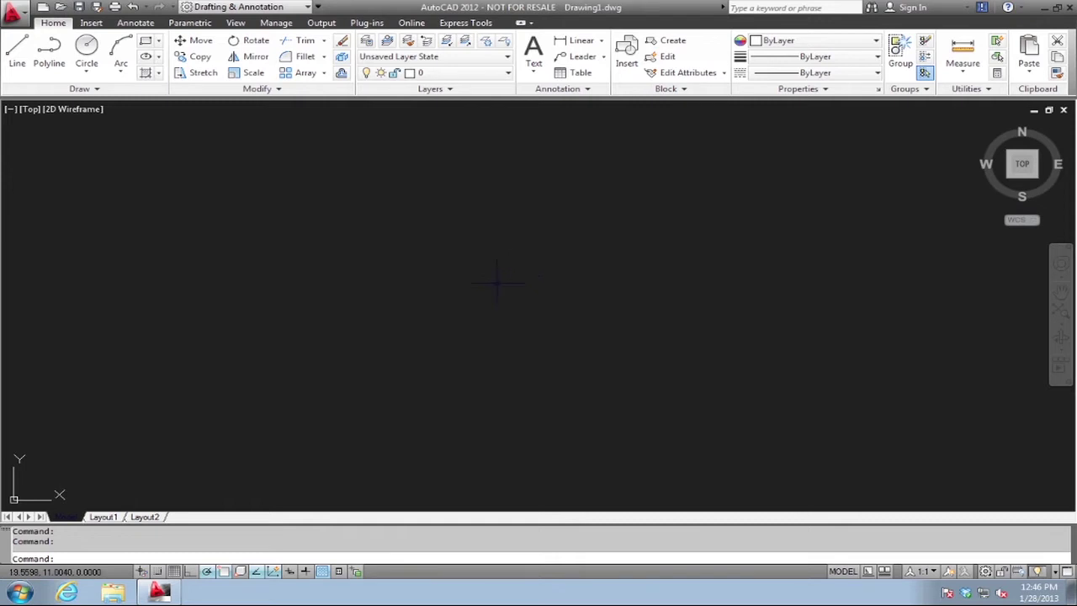
click(17, 10)
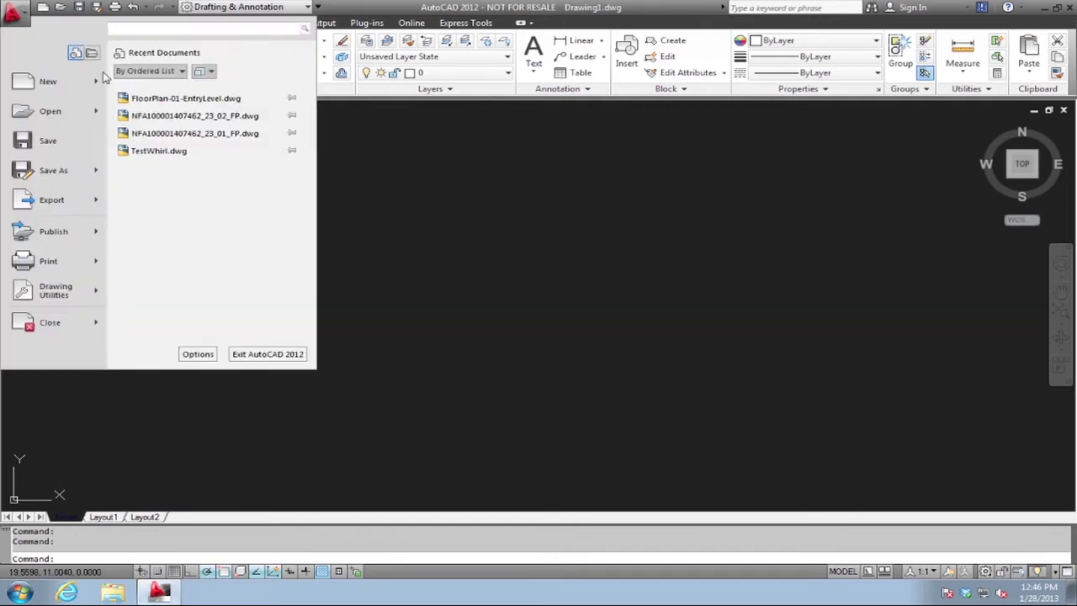
click(158, 99)
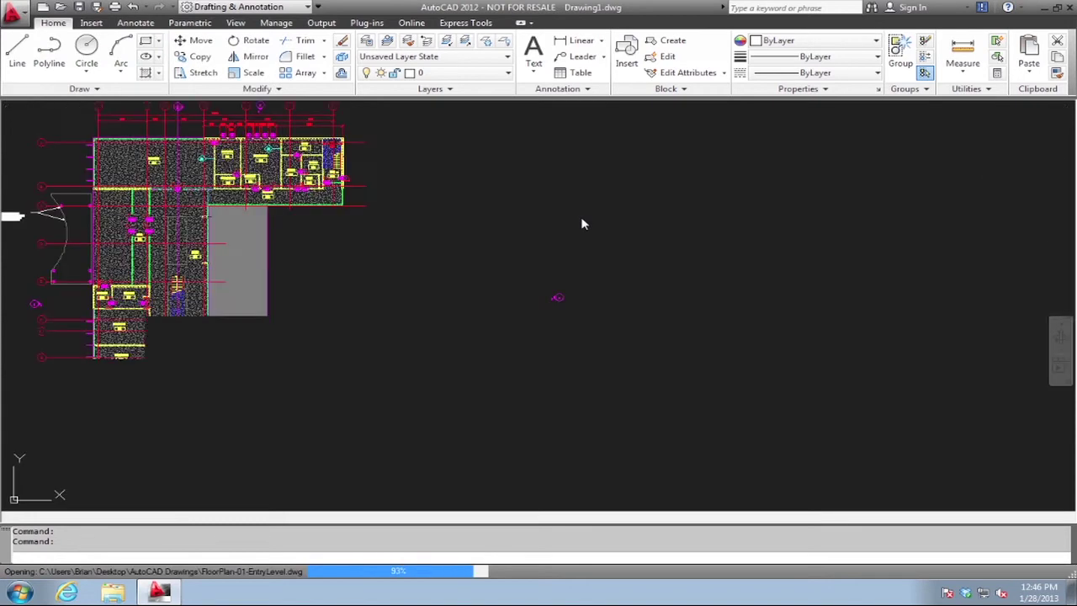
Zoom the floor plan to its extents, then magnify the area around Lobby 102 and the Lounge with a zoom window
text(z)
key(Return)
text(e)
key(Return)
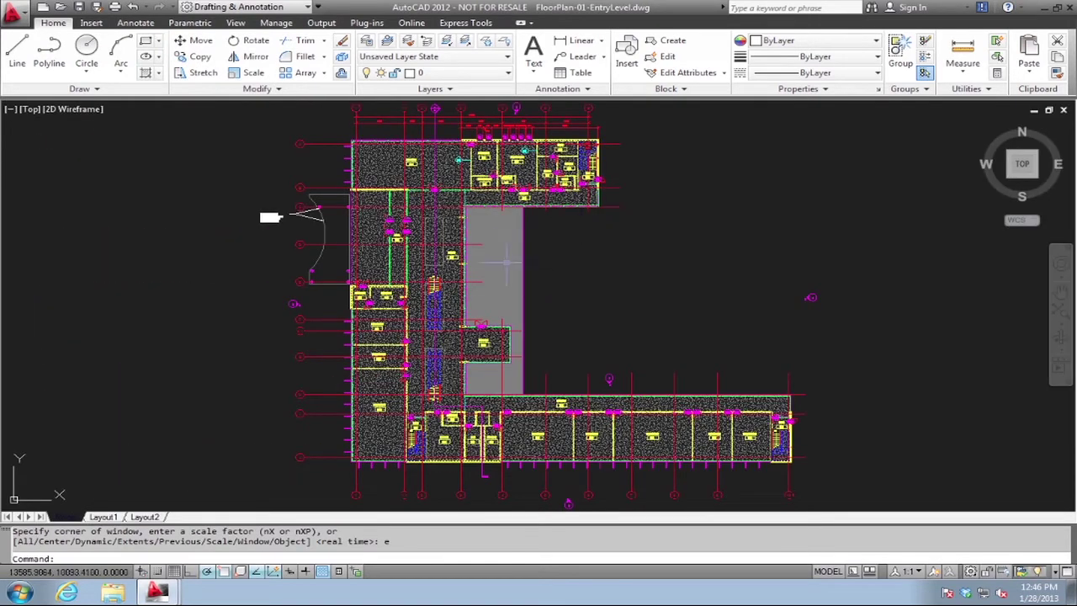
text(z)
key(Return)
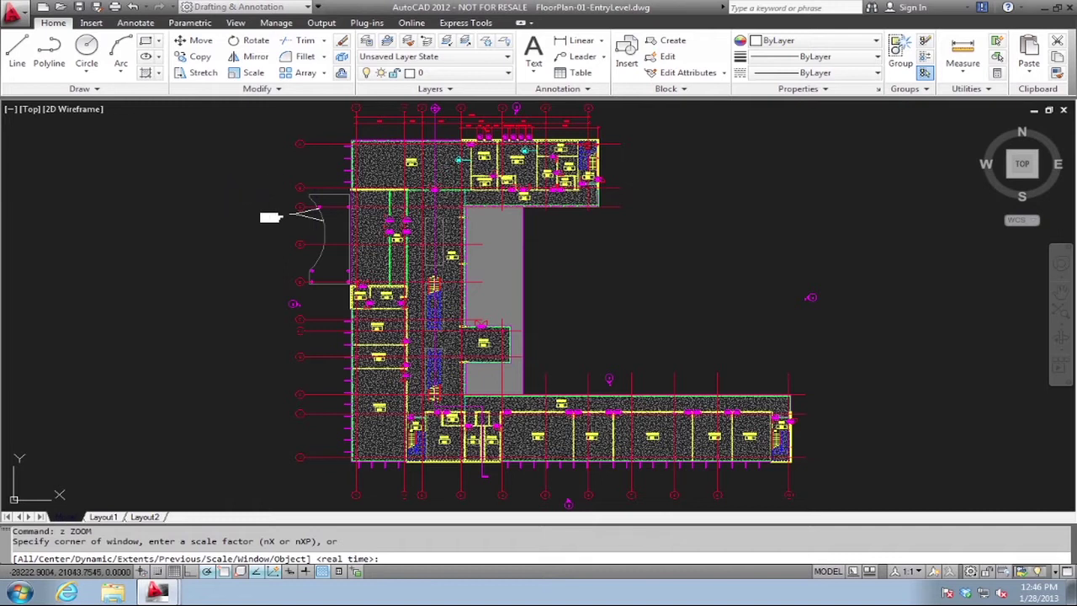
click(231, 197)
click(673, 386)
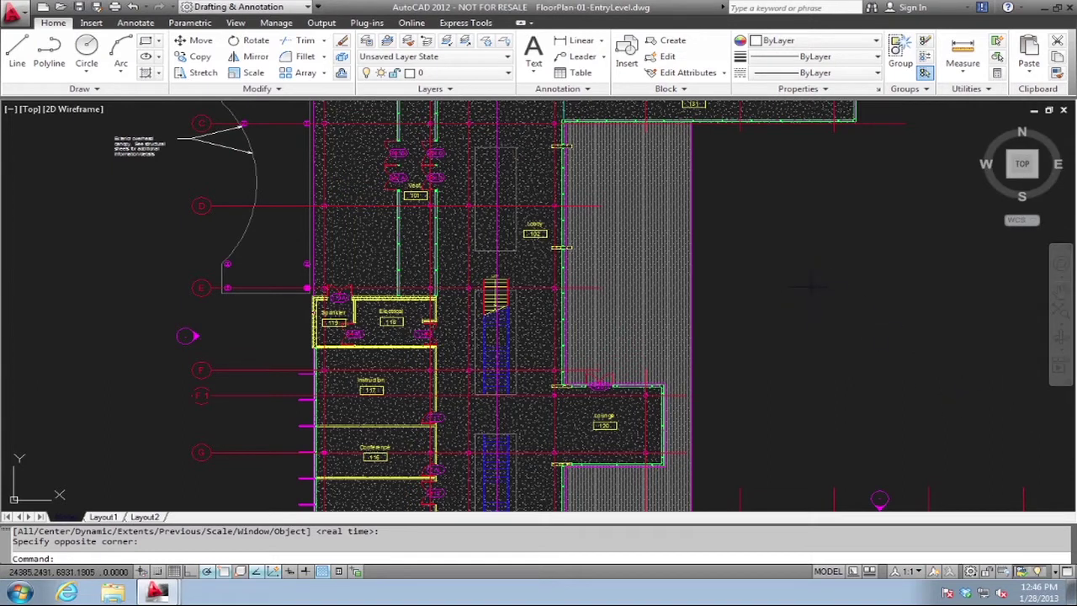
Set the 2D model space crosshairs color to White in the drawing window color options
right_click(771, 538)
click(812, 529)
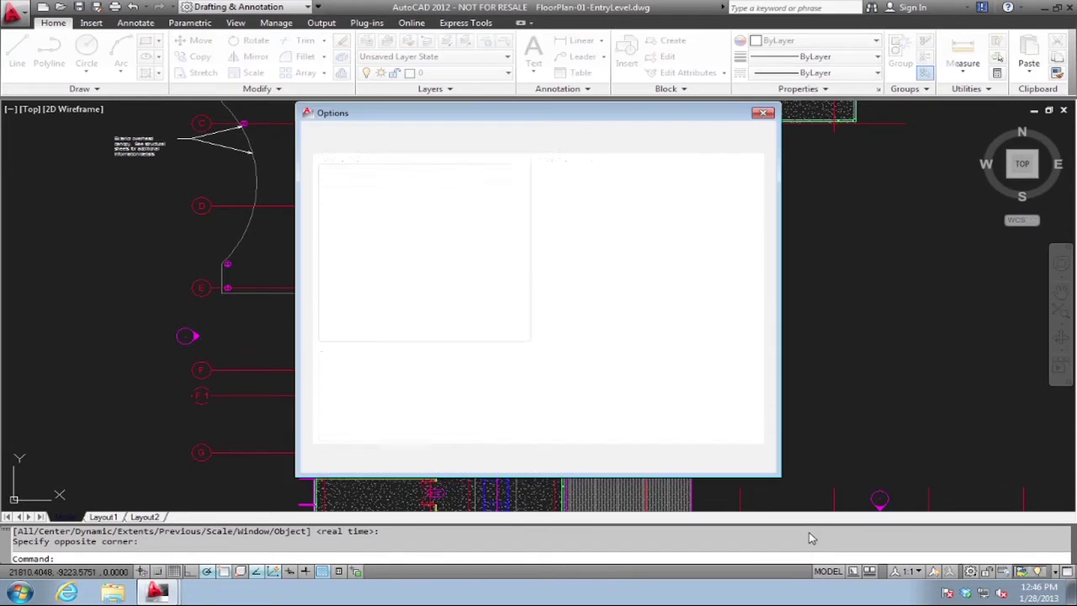
click(391, 325)
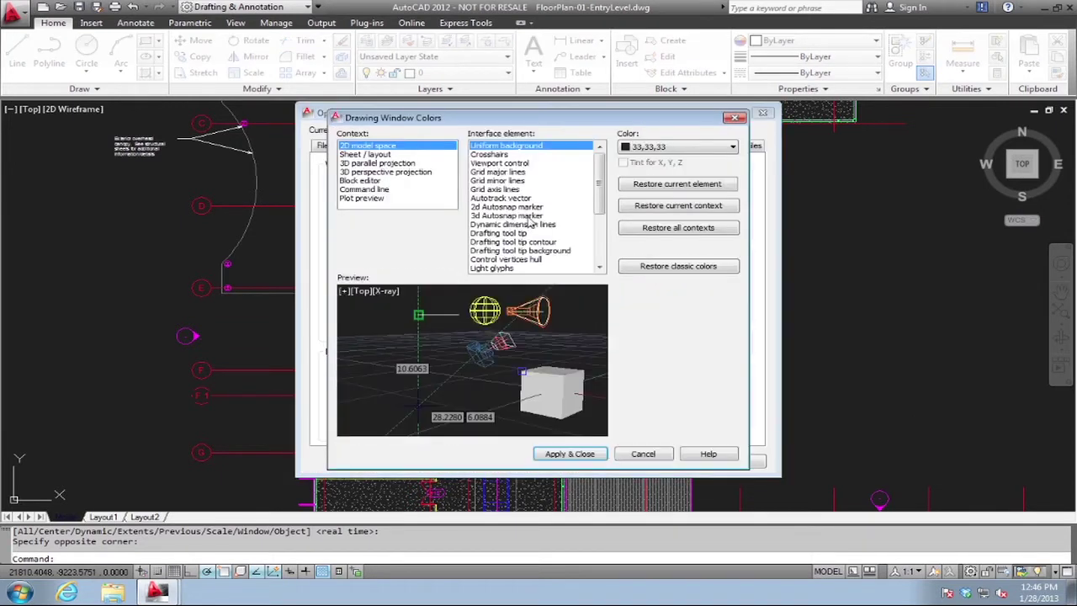
click(491, 155)
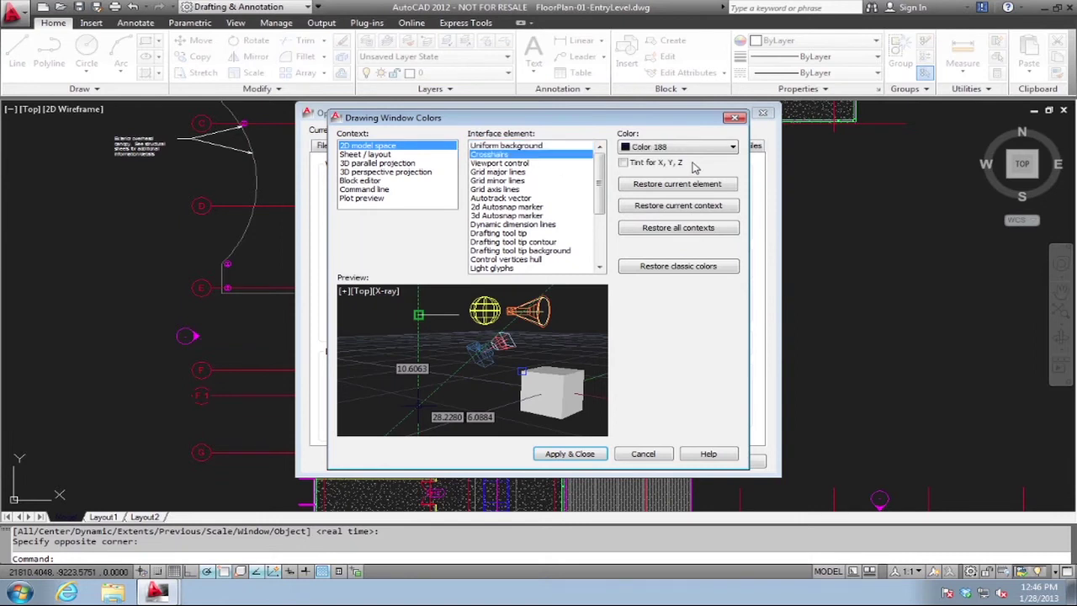
click(689, 150)
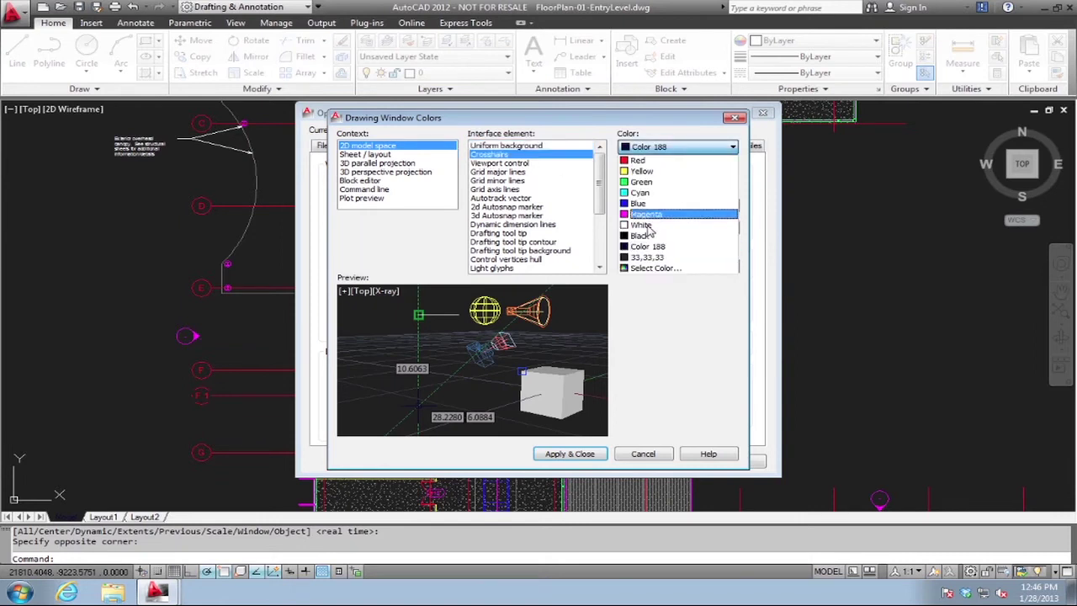
click(646, 225)
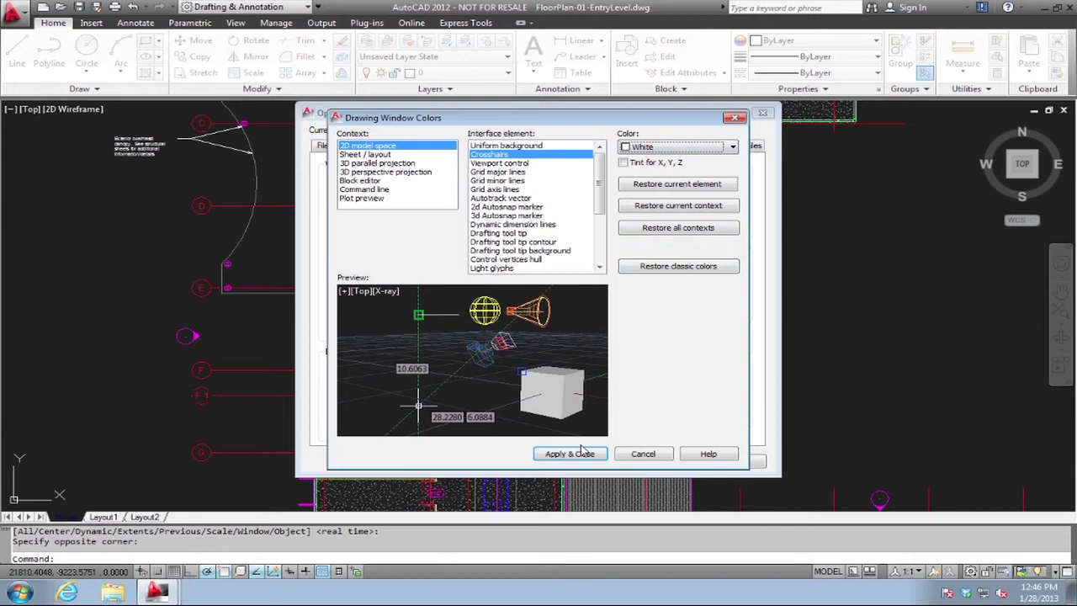
click(555, 453)
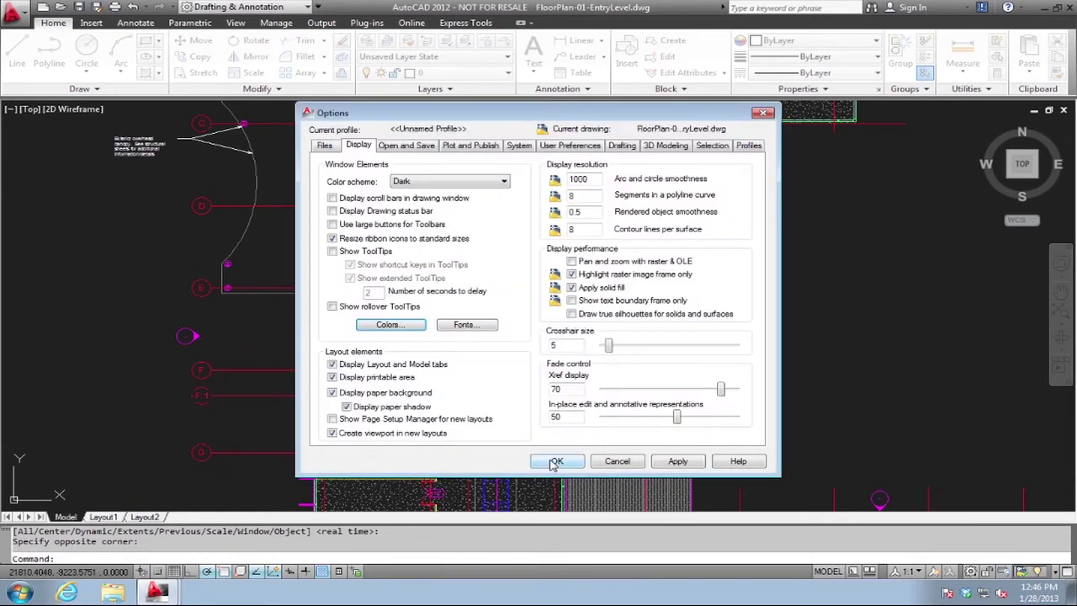
click(555, 461)
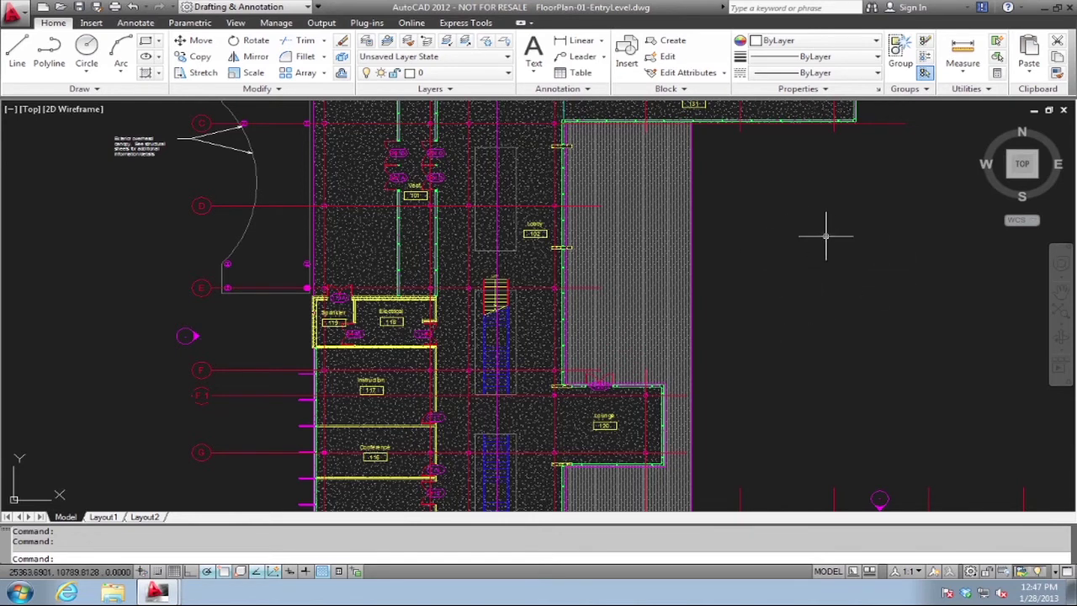
View the whole floor plan, then magnify the rooms around Conference 123 and pan toward Cafeteria 121
middle_click(772, 266)
middle_click(773, 265)
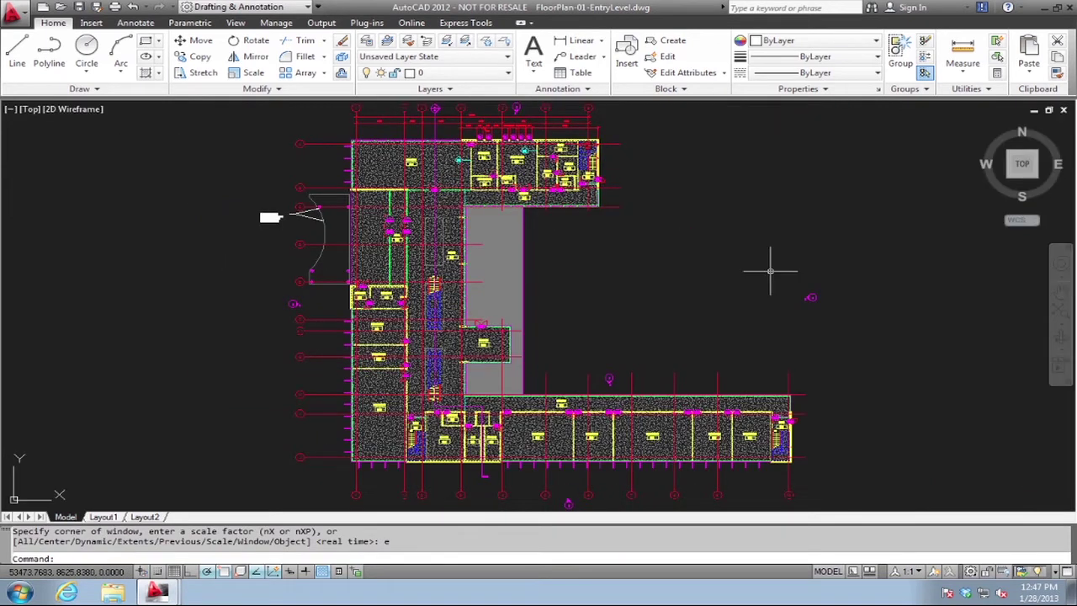
click(674, 126)
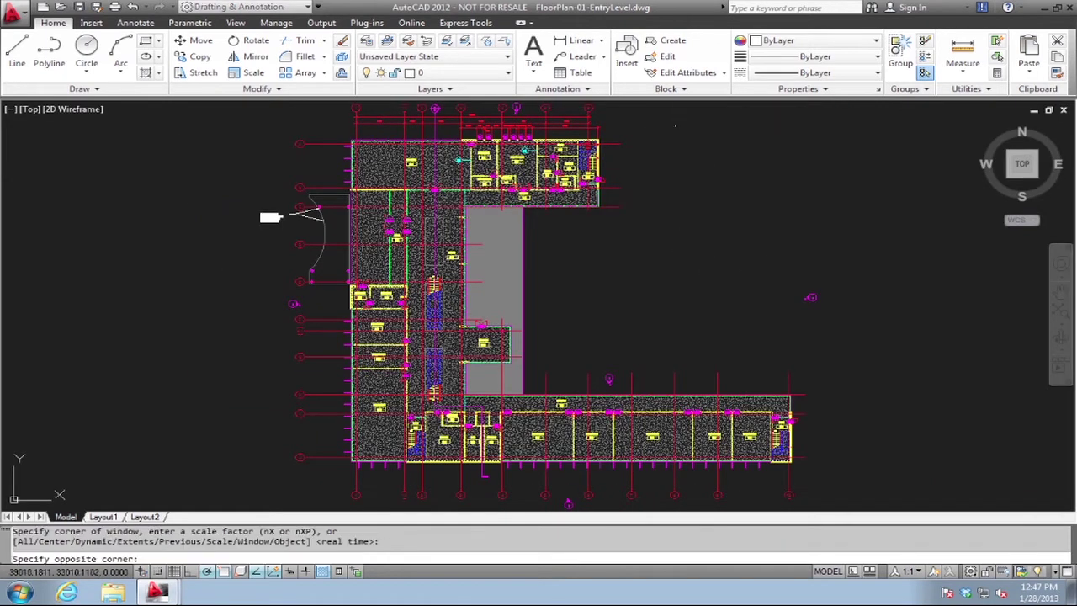
click(533, 237)
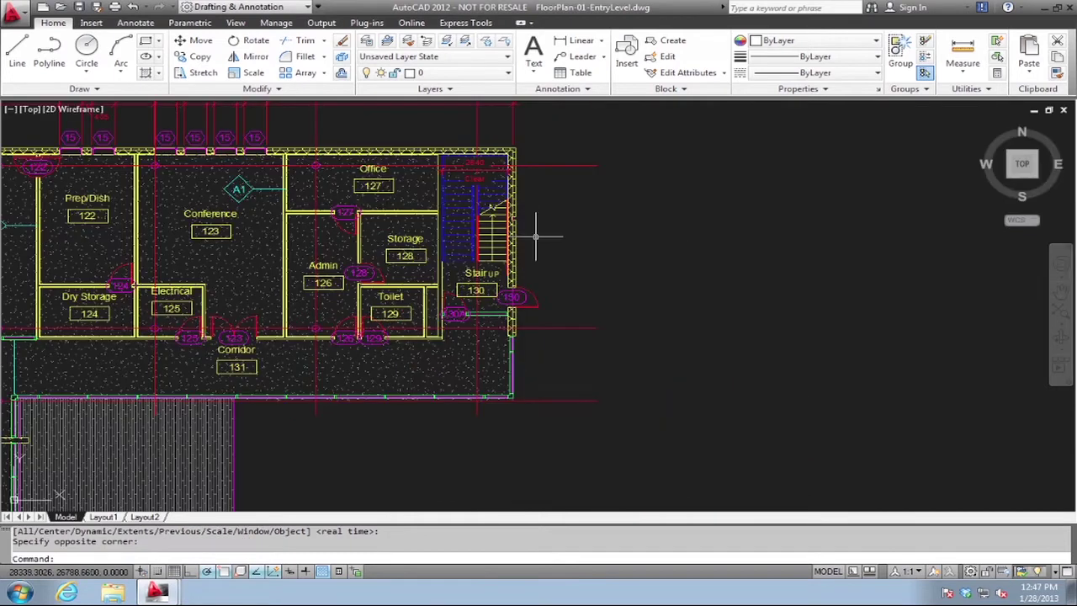
middle_drag(536, 236, 861, 209)
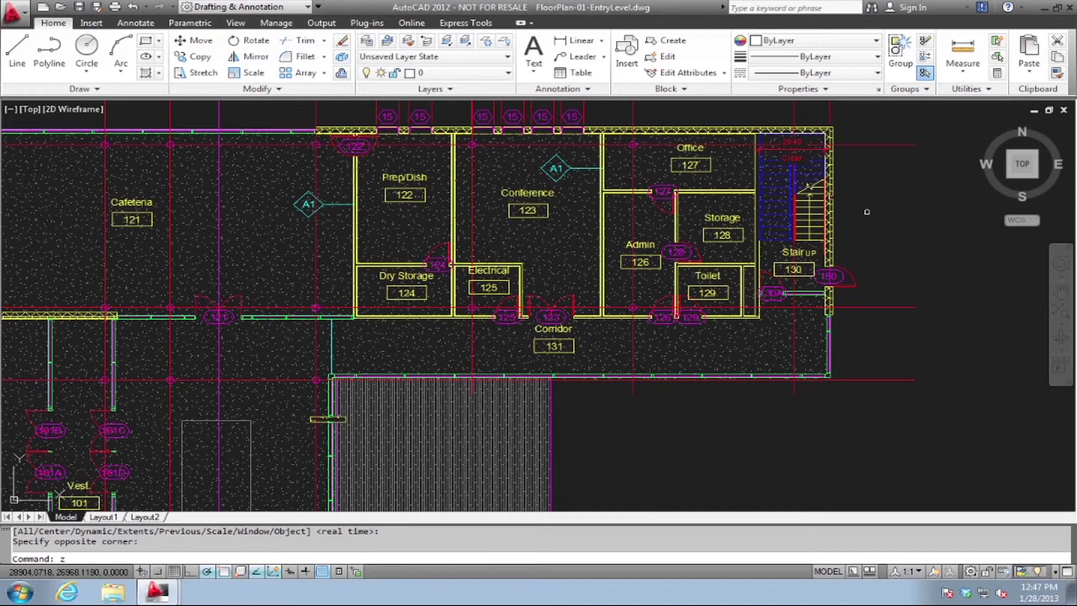
Zoom back to the drawing extents and magnify Cafeteria 121 near grid lines A to C with a zoom window
key(Return)
text(e)
key(Return)
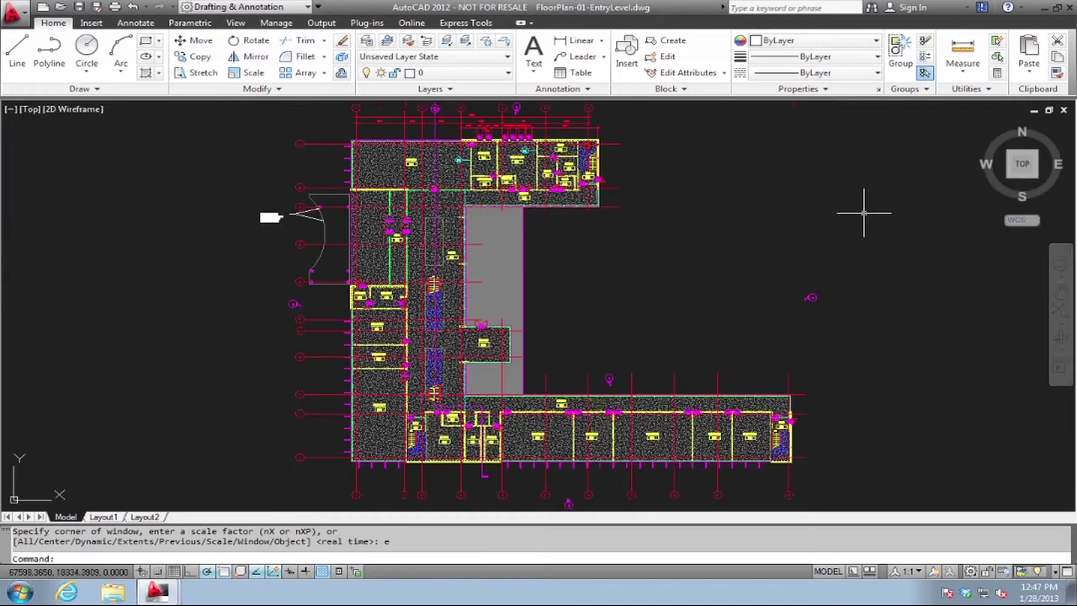
key(Return)
click(319, 120)
click(441, 234)
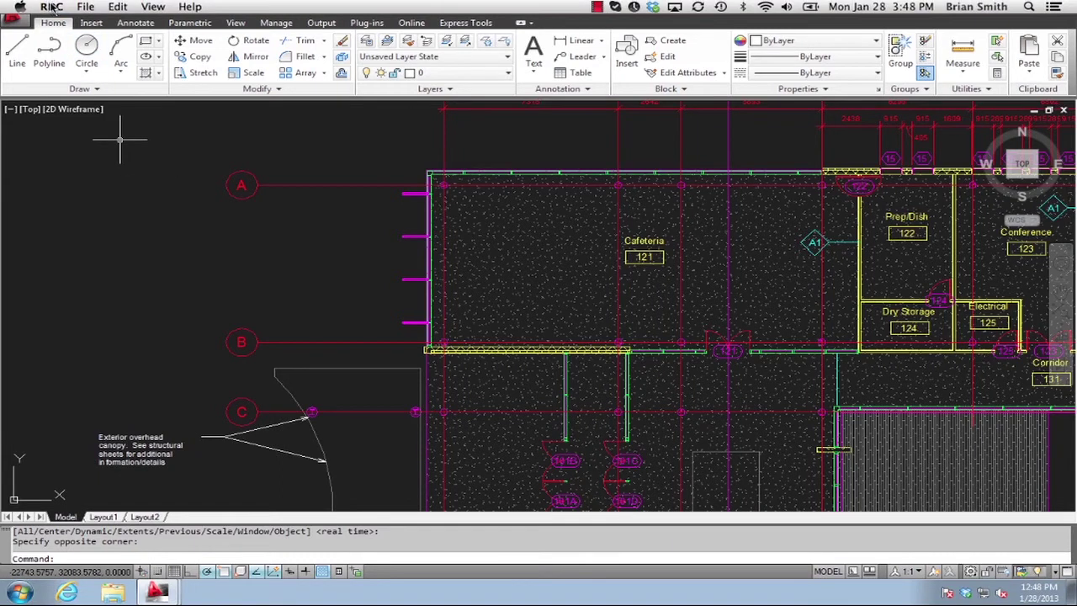
Quit Remote Desktop Connection and reconnect to the remote session at demo.bim9.com:3335 with Ericom Blaze
click(51, 7)
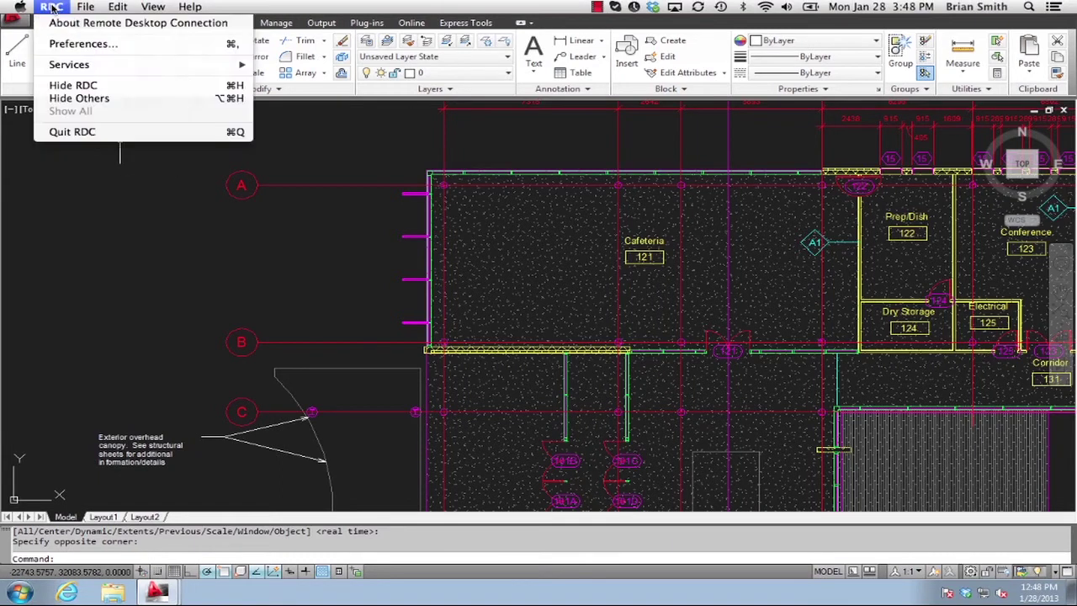
click(93, 133)
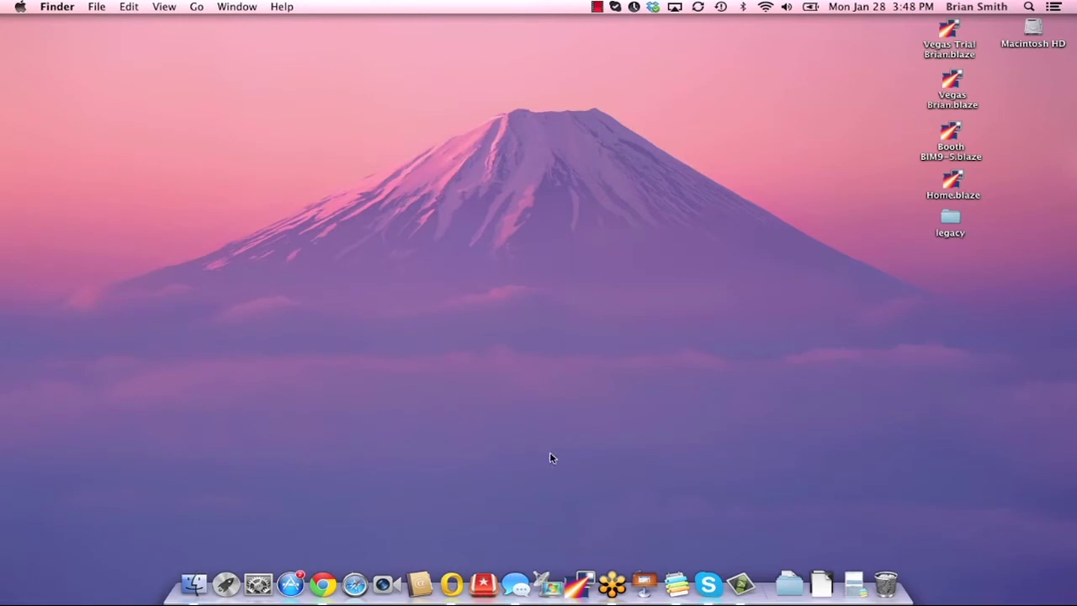
click(580, 584)
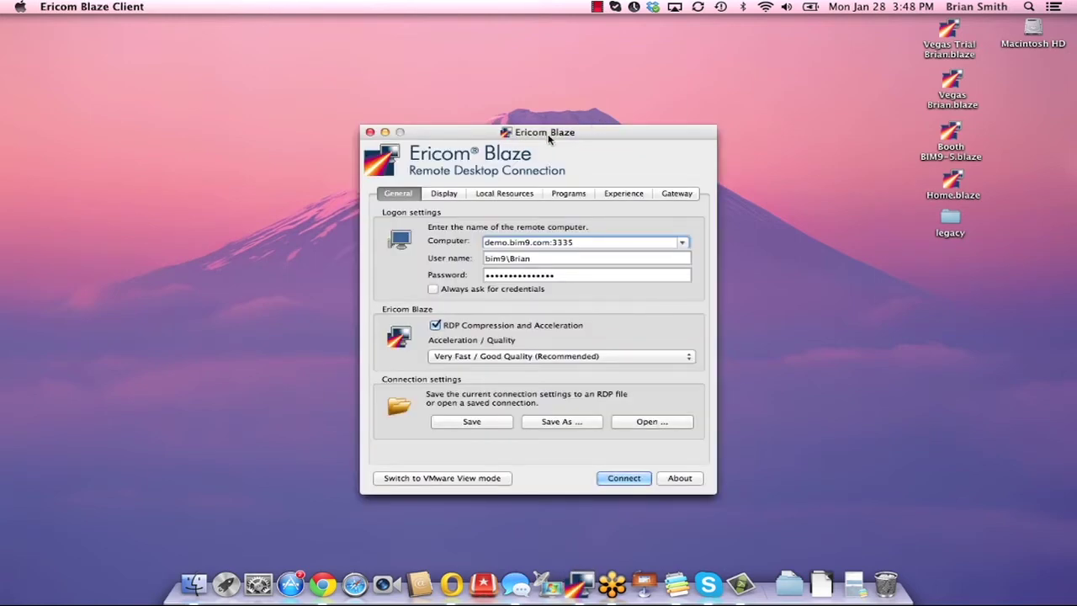
click(617, 481)
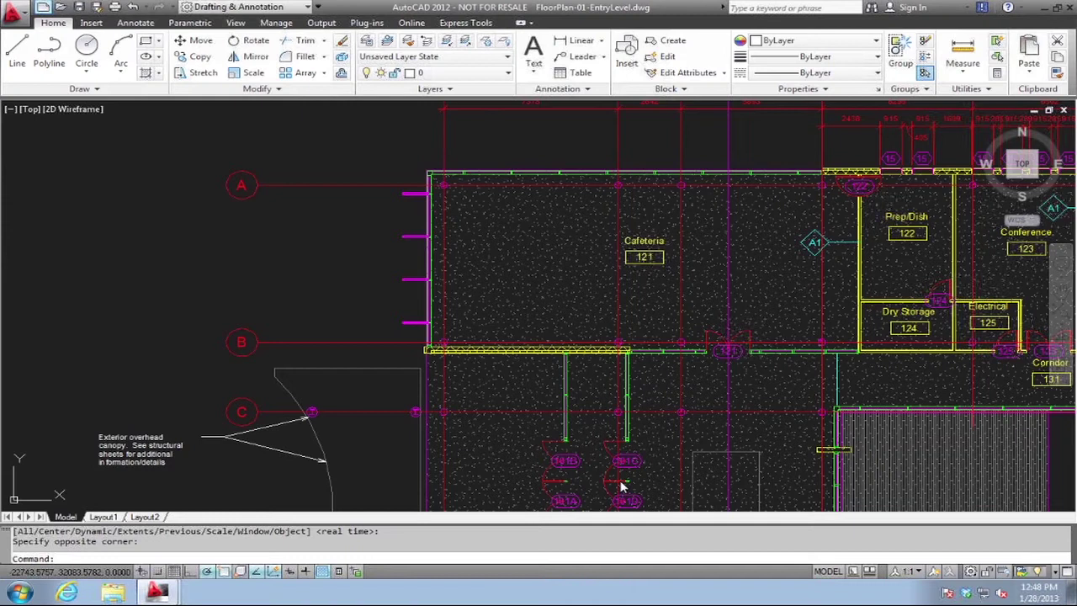
mouse_move(673, 15)
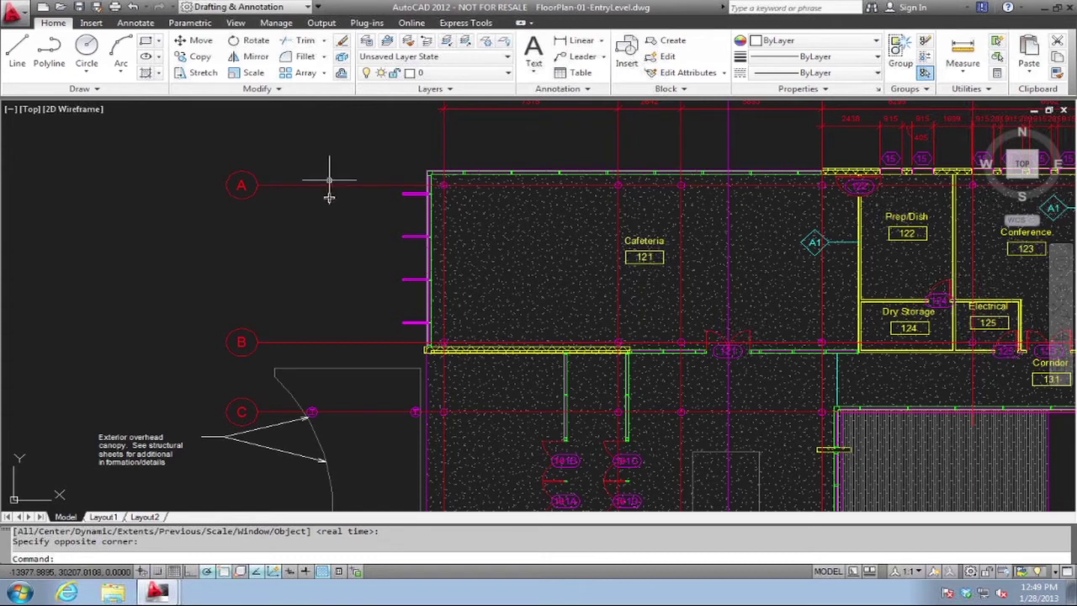
Set the 2D model space crosshairs to index color 188 in the drawing window color options
right_click(495, 546)
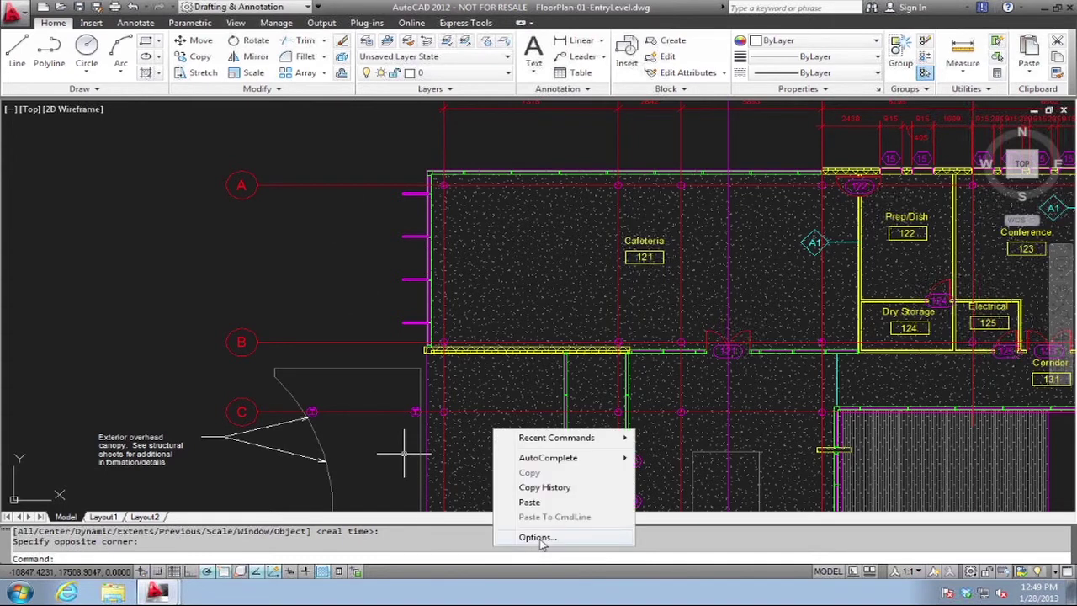
click(541, 544)
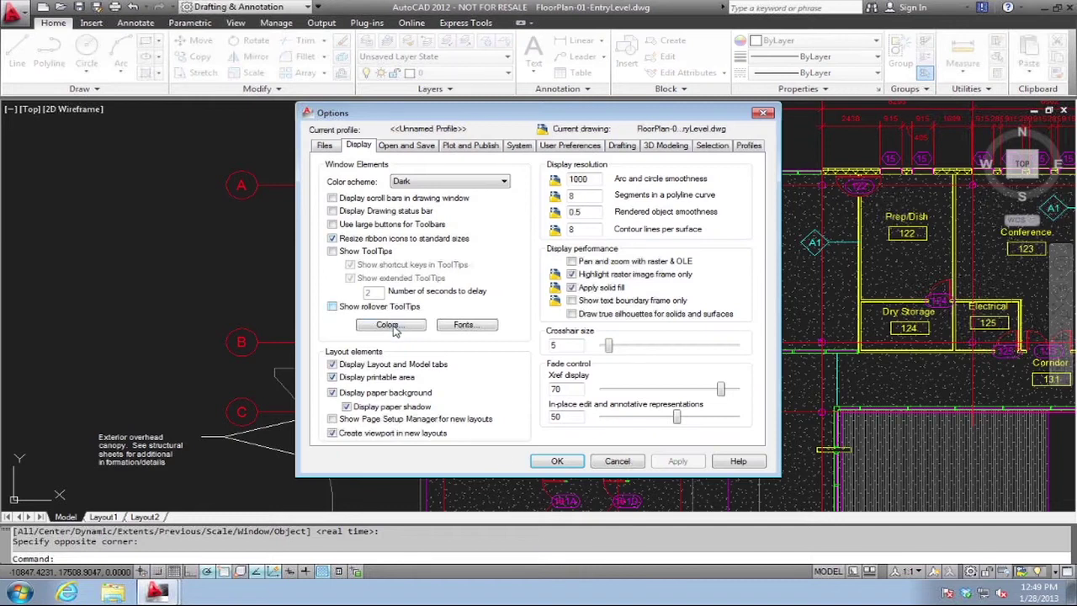
click(392, 326)
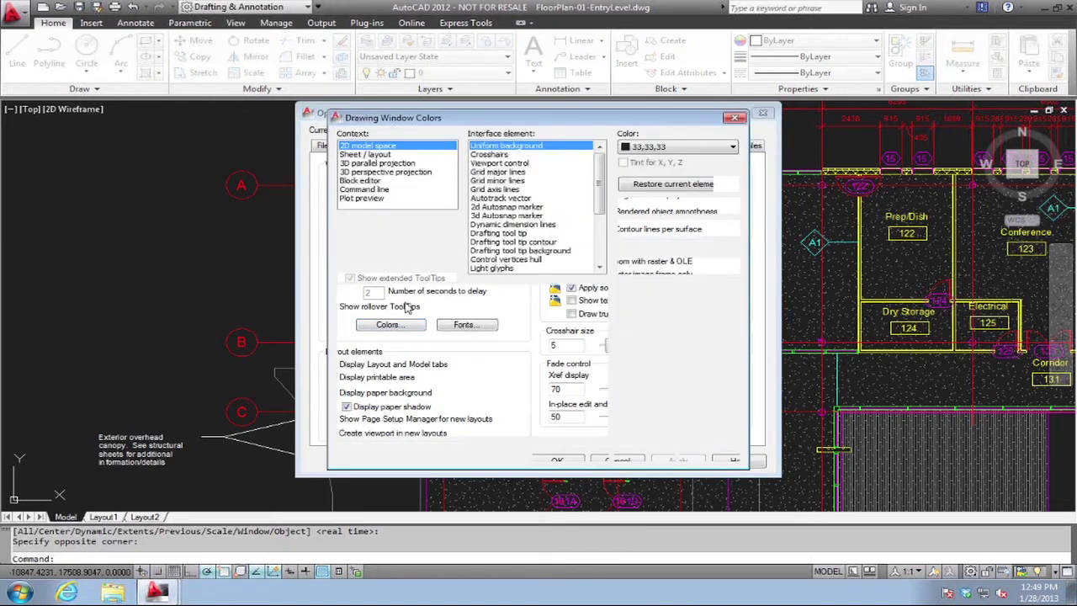
click(488, 155)
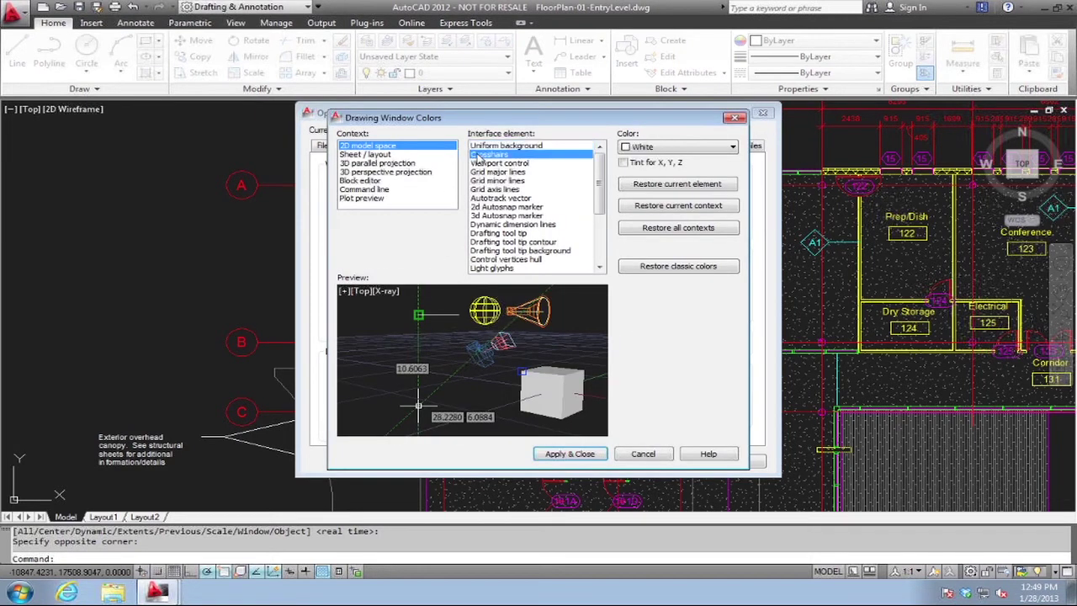
click(667, 148)
click(657, 261)
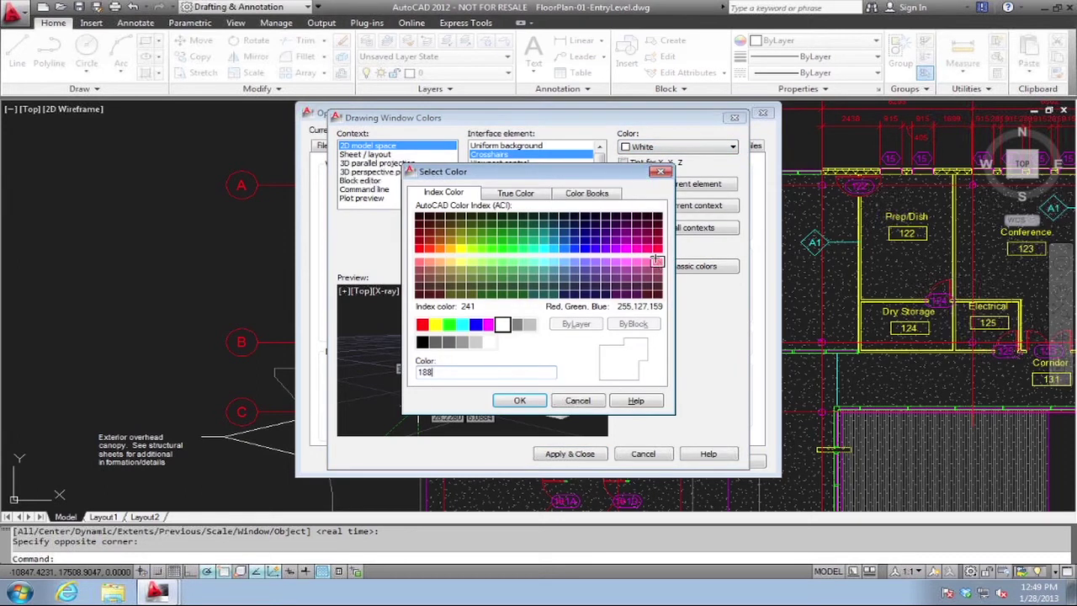
click(519, 399)
click(570, 453)
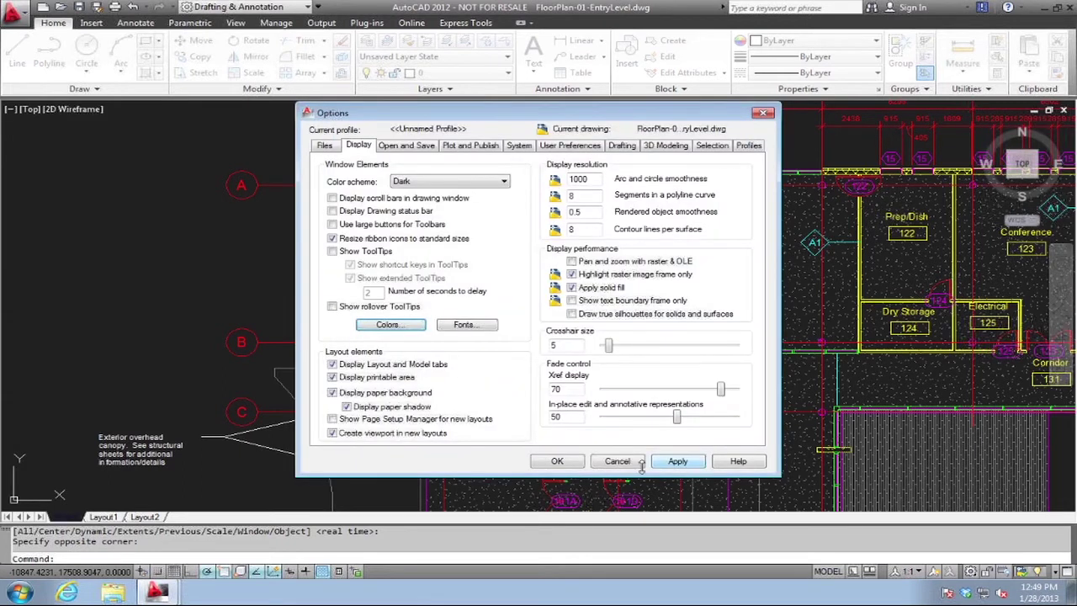
click(579, 465)
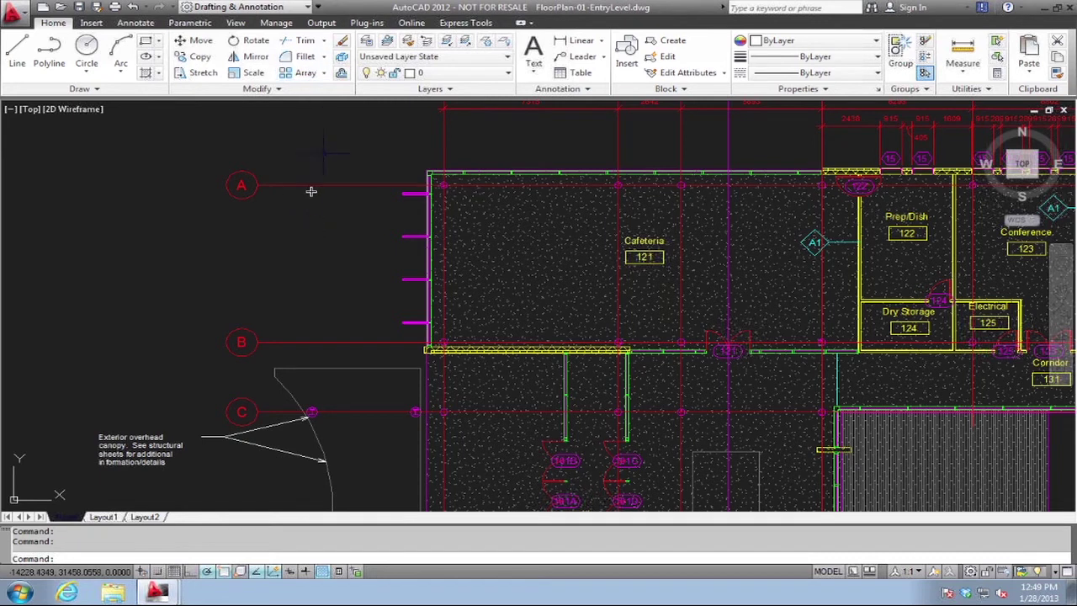
Zoom to the drawing extents, and magnify the wing from Prep/Dish 122 to Stair 130 with a zoom window
text(z)
key(Return)
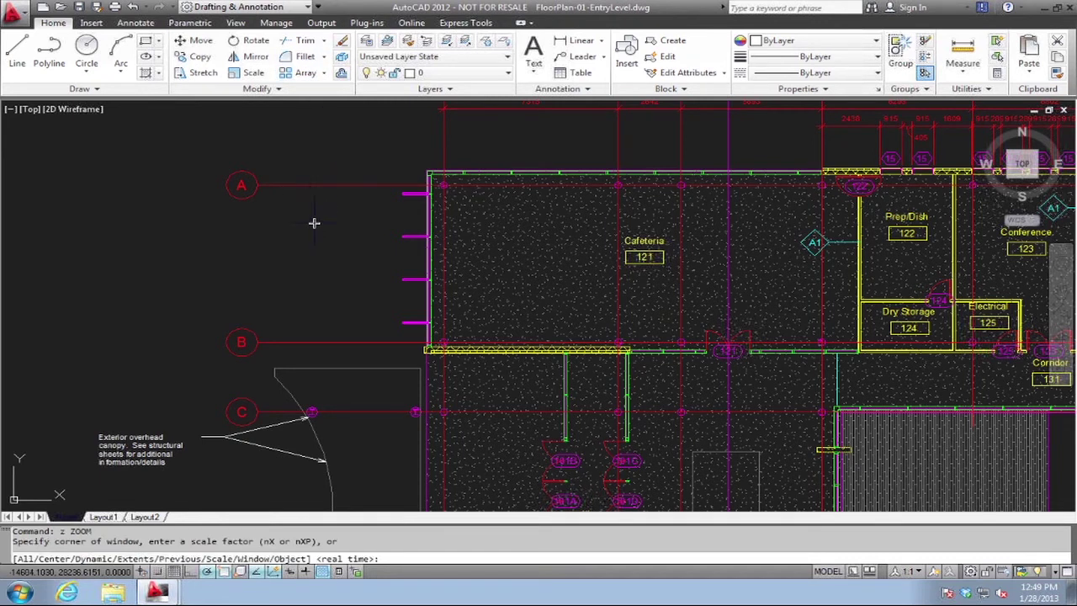
text(e)
key(Return)
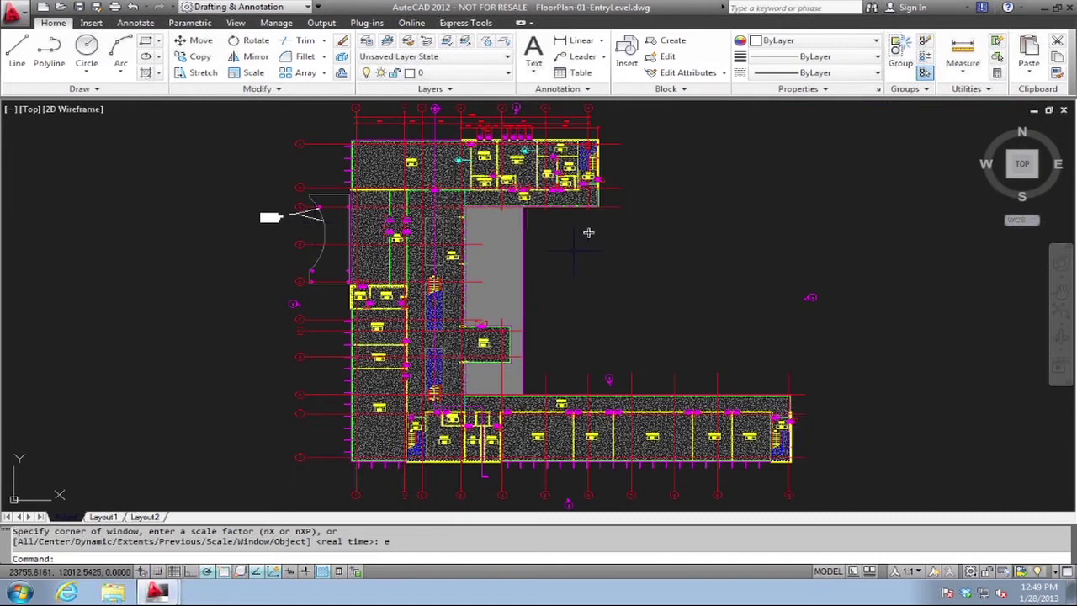
text(z)
key(Return)
click(664, 119)
click(541, 258)
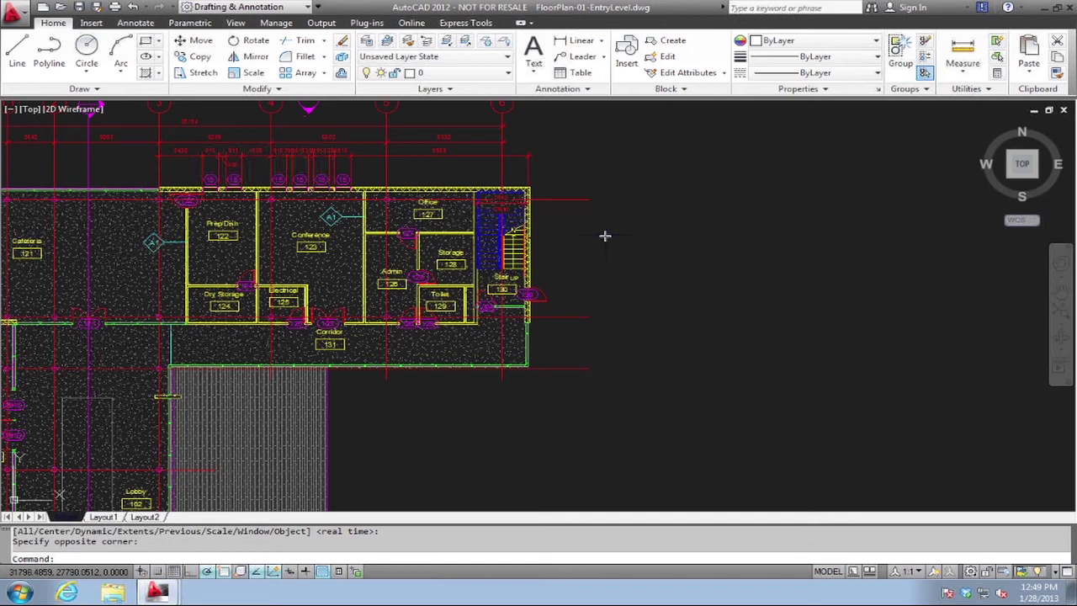
Draw a vertical two-segment line connecting the east ends of grid lines A, B and C beside Stair 130
text(l)
key(Return)
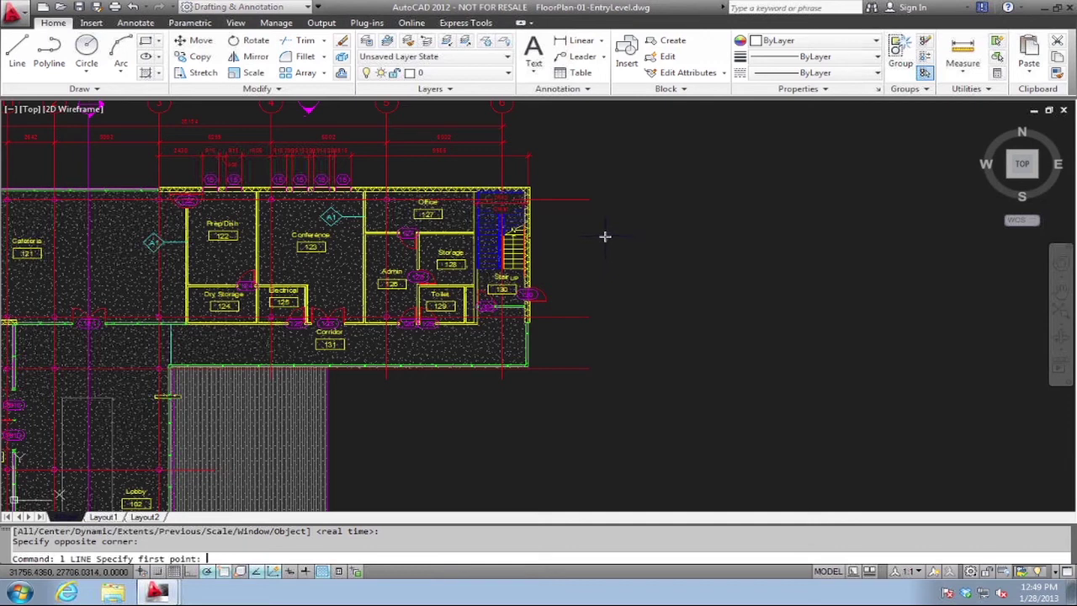
click(579, 202)
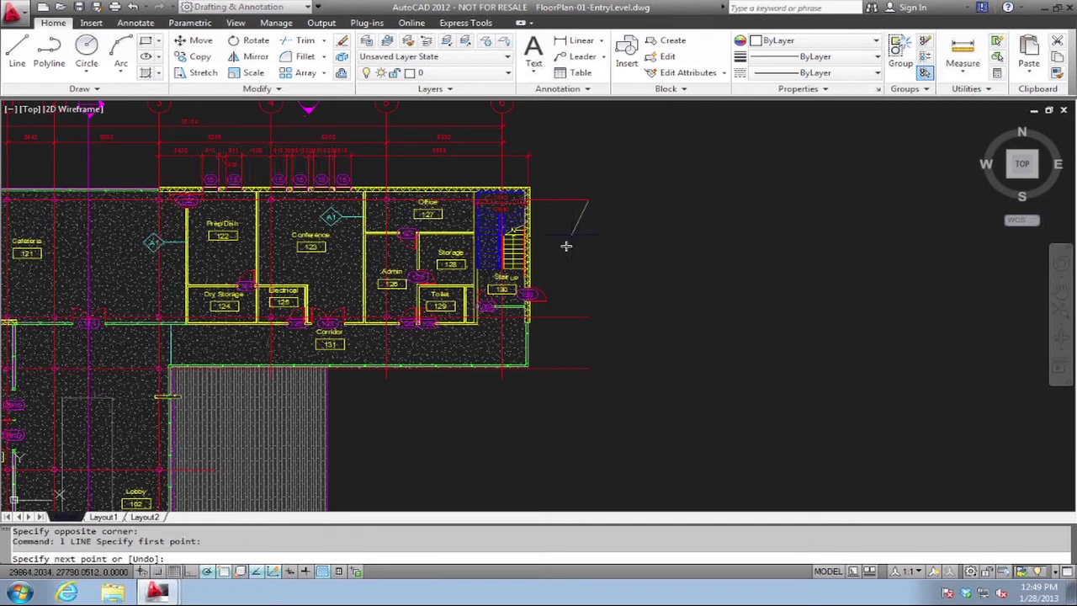
click(582, 318)
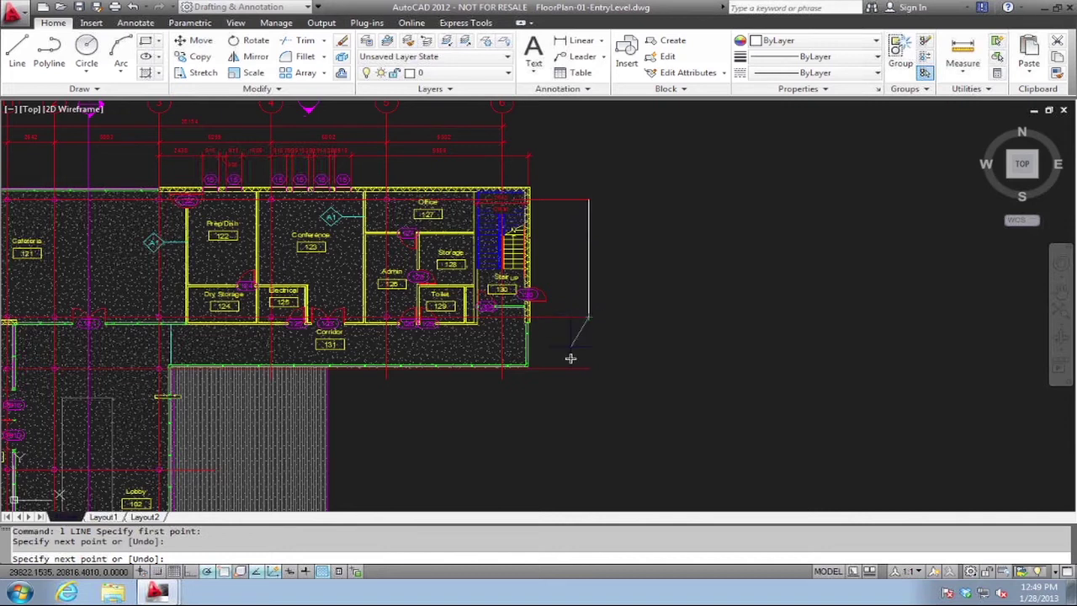
click(586, 368)
key(Return)
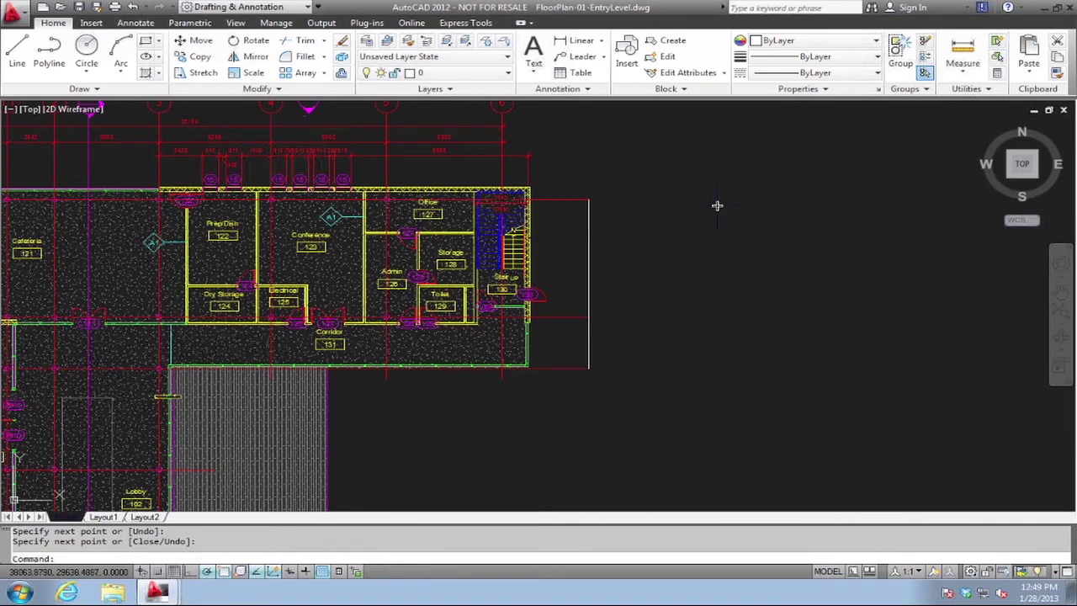
text(e)
key(Return)
click(739, 152)
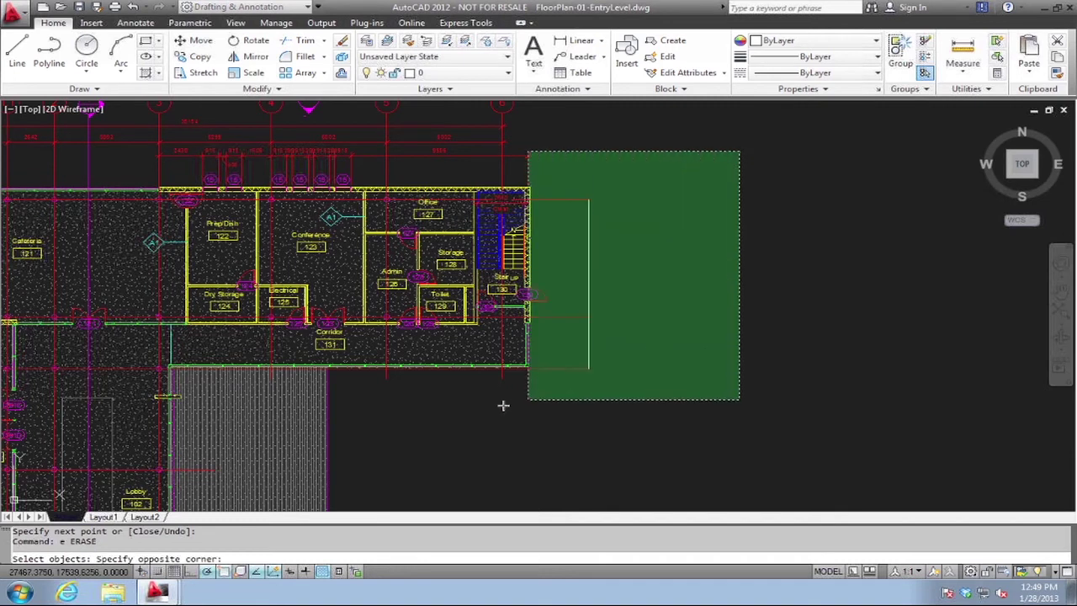
click(894, 409)
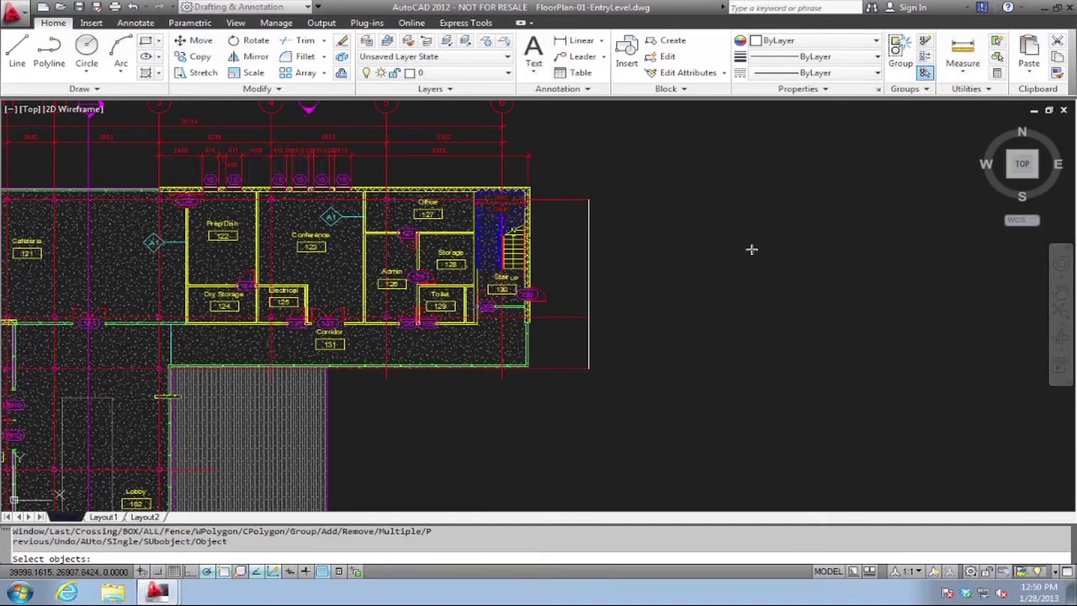
key(Escape)
Freeze the floor pattern layer A-FLOR-PATT by picking the hatch in the cafeteria area
text(z)
key(Return)
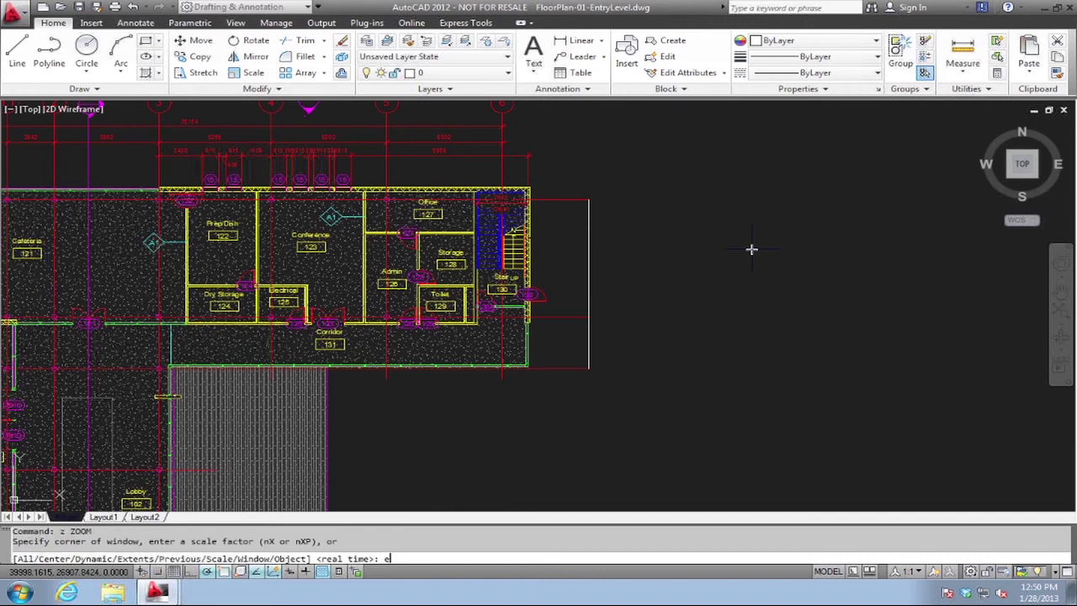
text(e)
key(Return)
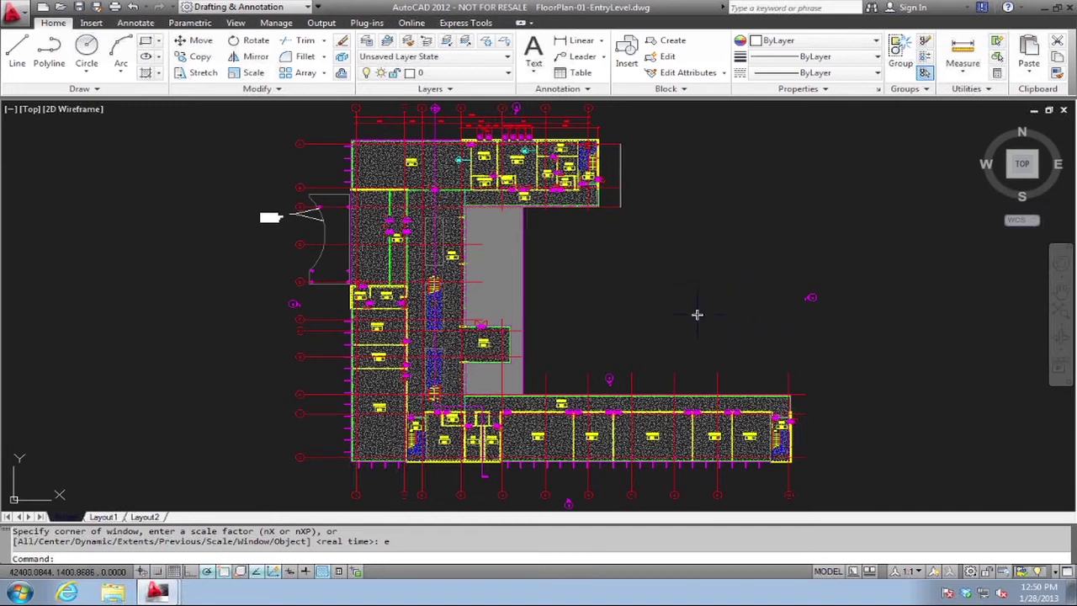
click(486, 40)
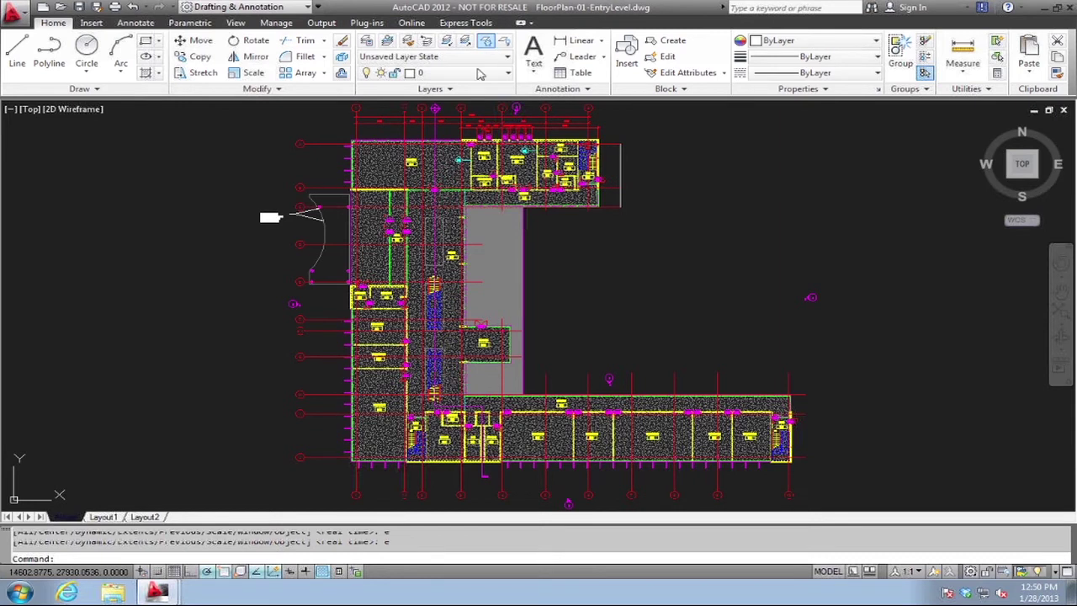
click(383, 170)
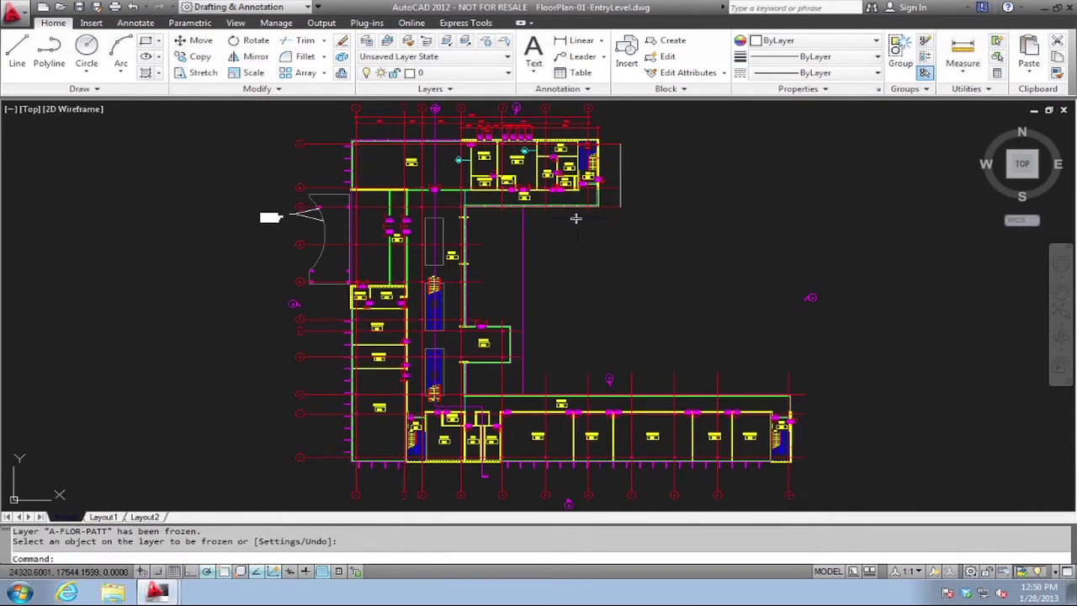
key(Escape)
key(Escape)
Replace the room name text Electrical above number 118 with "adadff"
text(z)
key(Return)
click(329, 272)
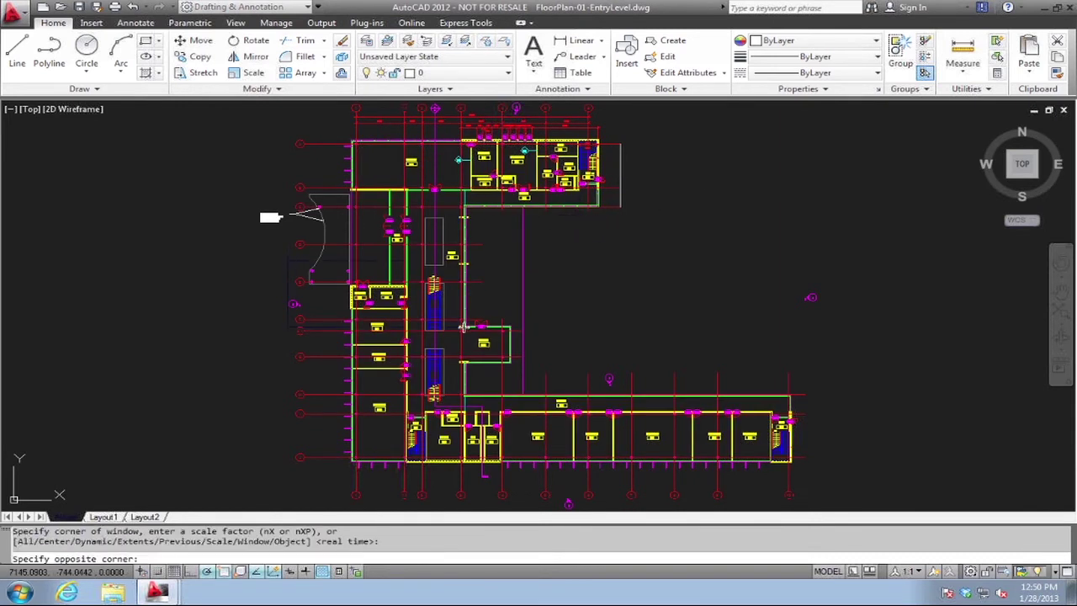
click(463, 328)
scroll(566, 347, up, 4)
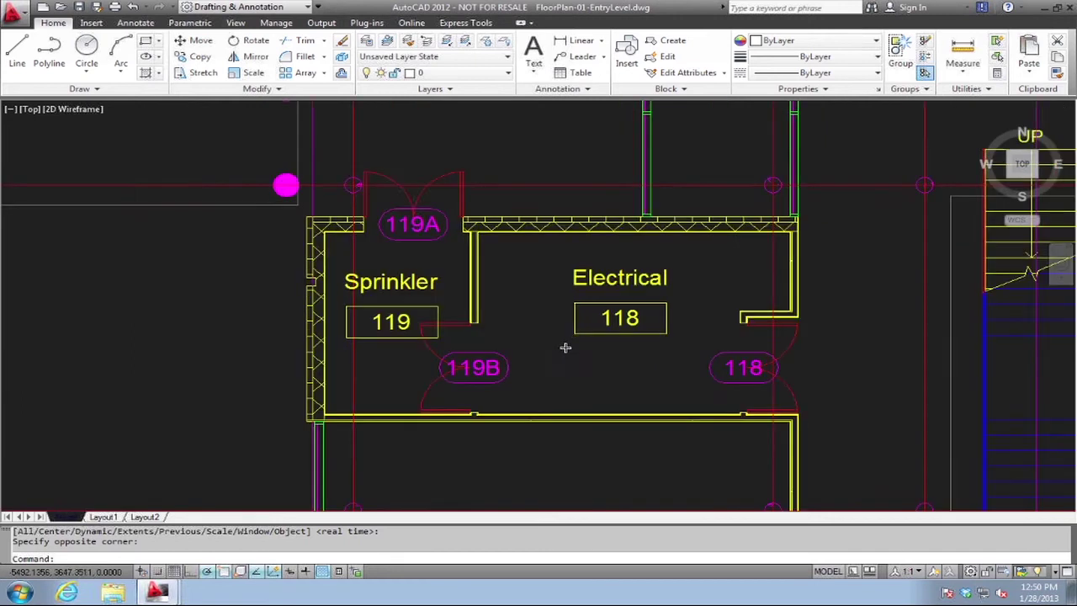
scroll(566, 347, up, 2)
scroll(565, 348, down, 6)
scroll(568, 346, up, 3)
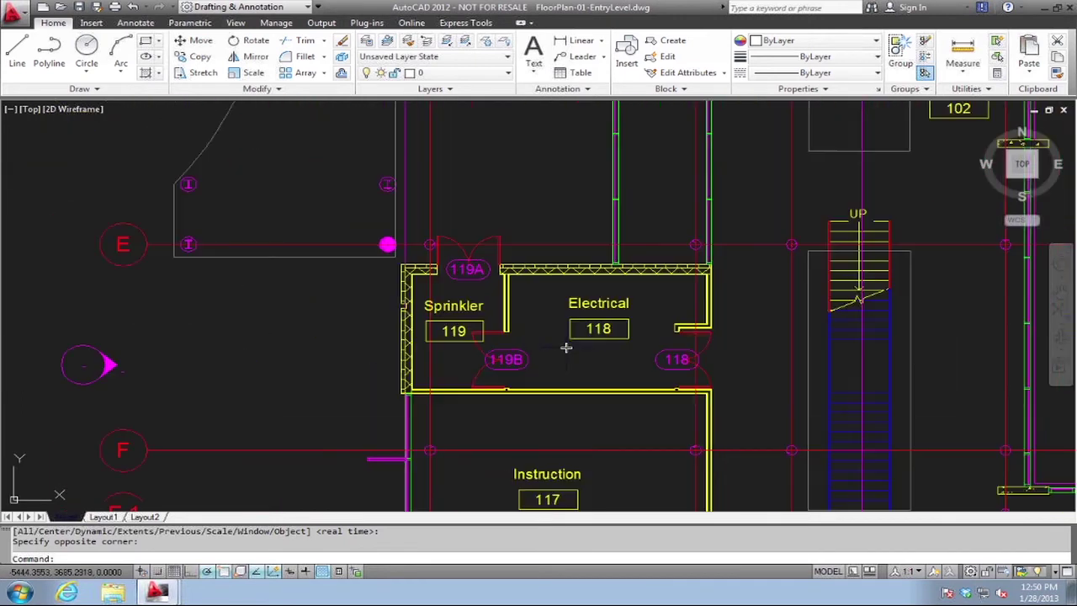
double_click(627, 262)
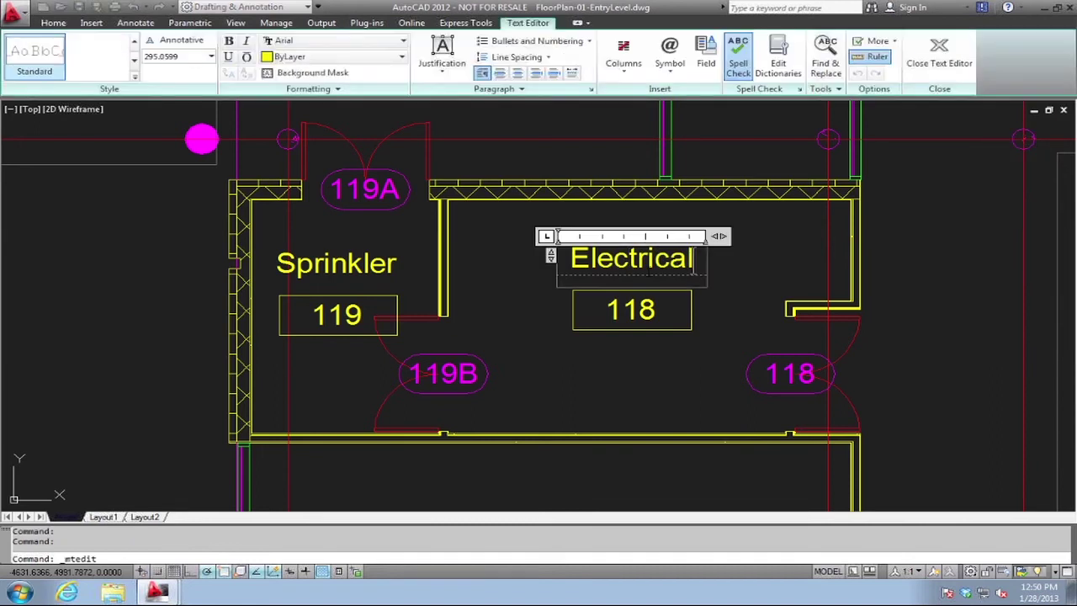
text(adadff)
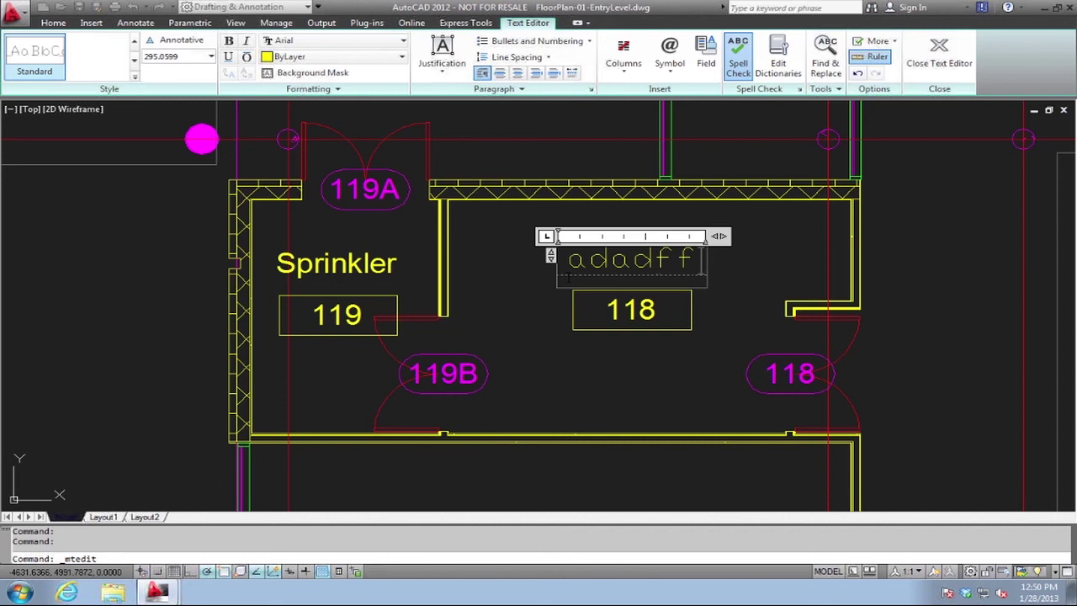
click(567, 276)
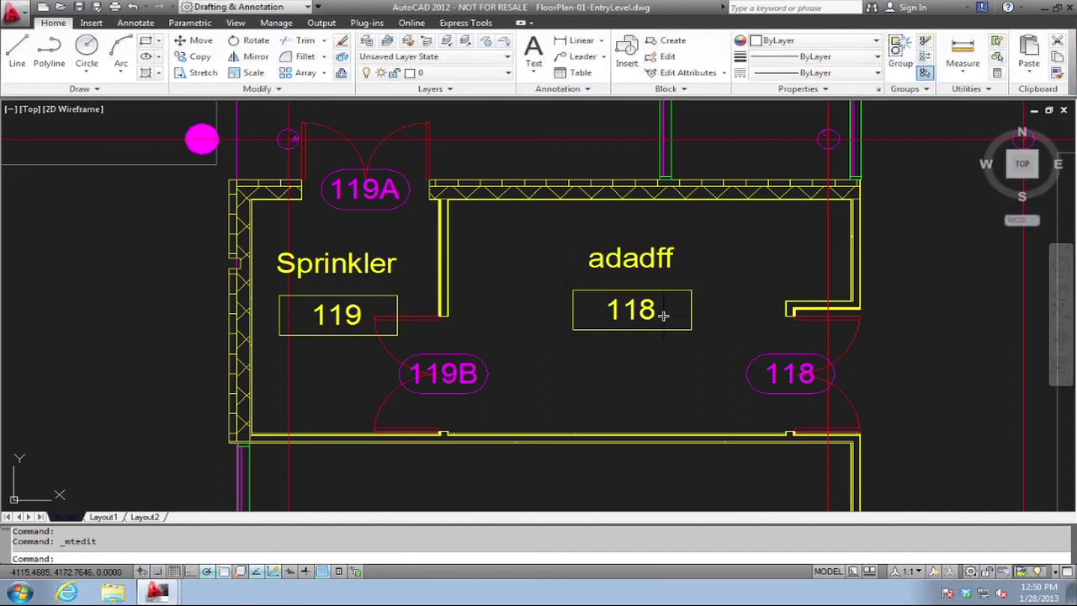
Zoom out to the full extents of the floor plan
text(z)
key(Return)
text(e)
key(Return)
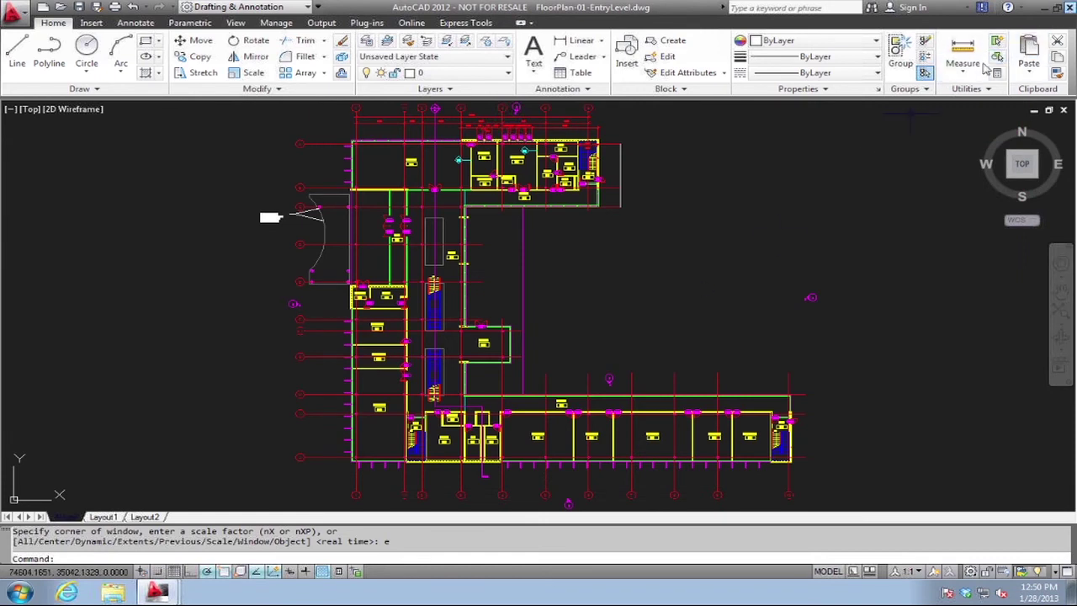
Quit AutoCAD on the remote desktop and quit the Ericom Blaze Client to return to the Mac desktop
key(ctrl+q)
click(561, 328)
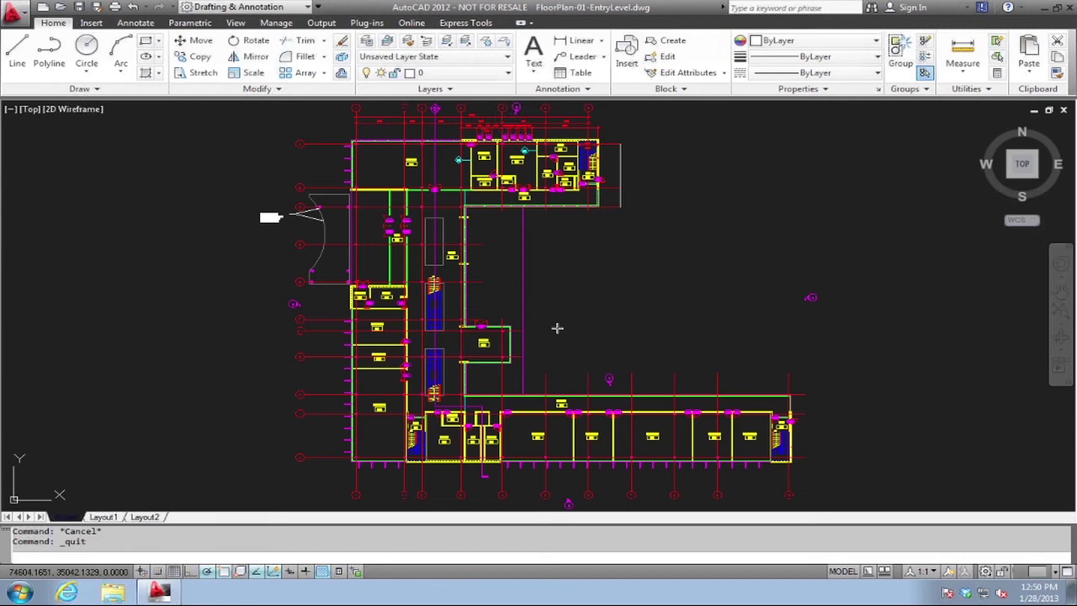
click(579, 332)
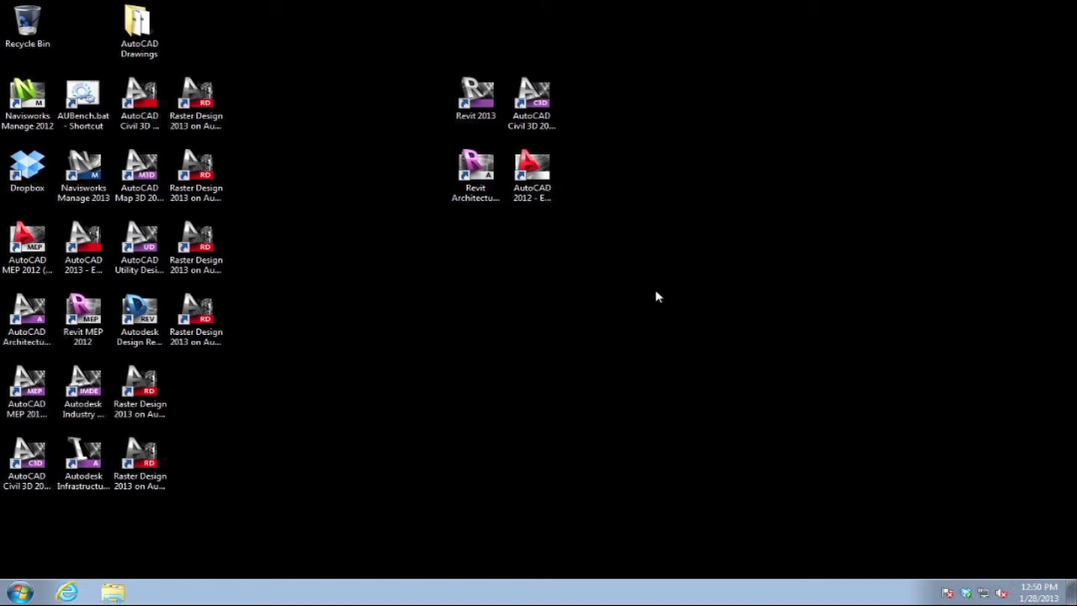
click(69, 6)
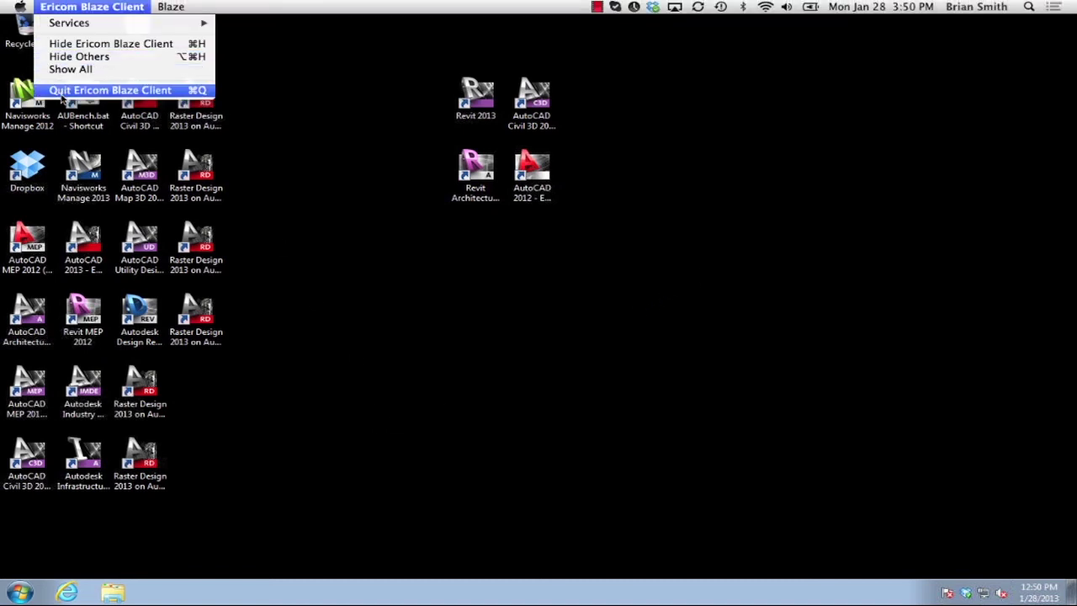
click(60, 94)
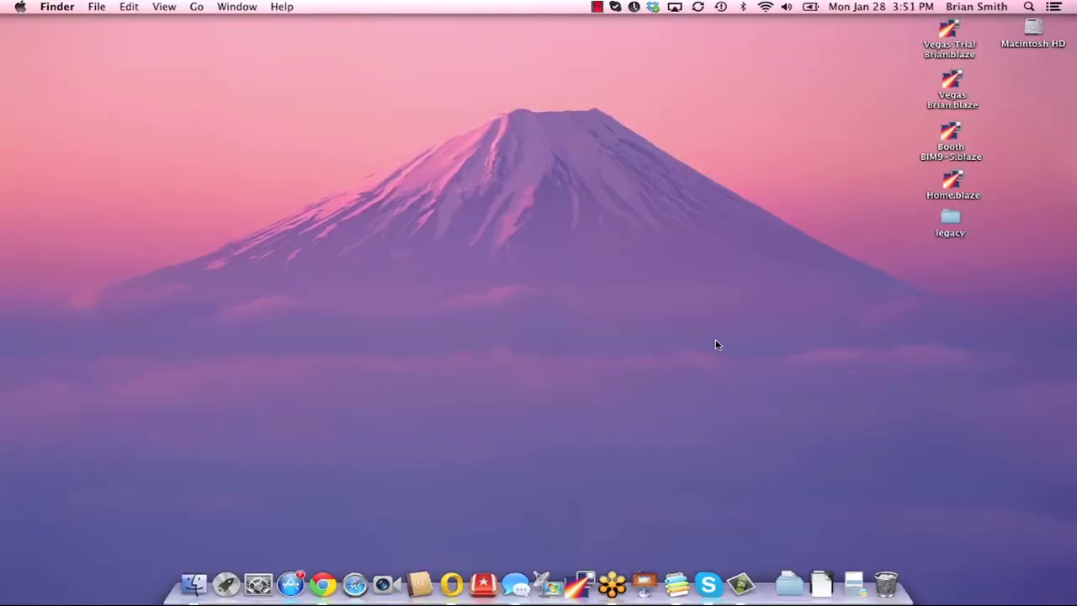